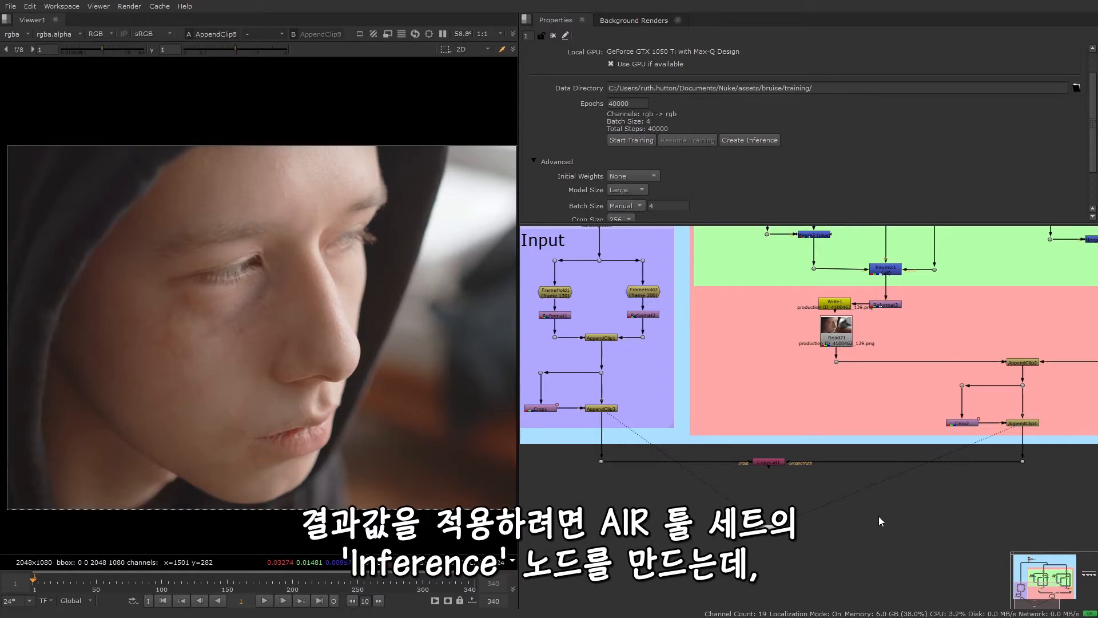
- Create an Inference node in the empty area of the node graph below the CopyCat training setup
key("Tab")
type("infe")
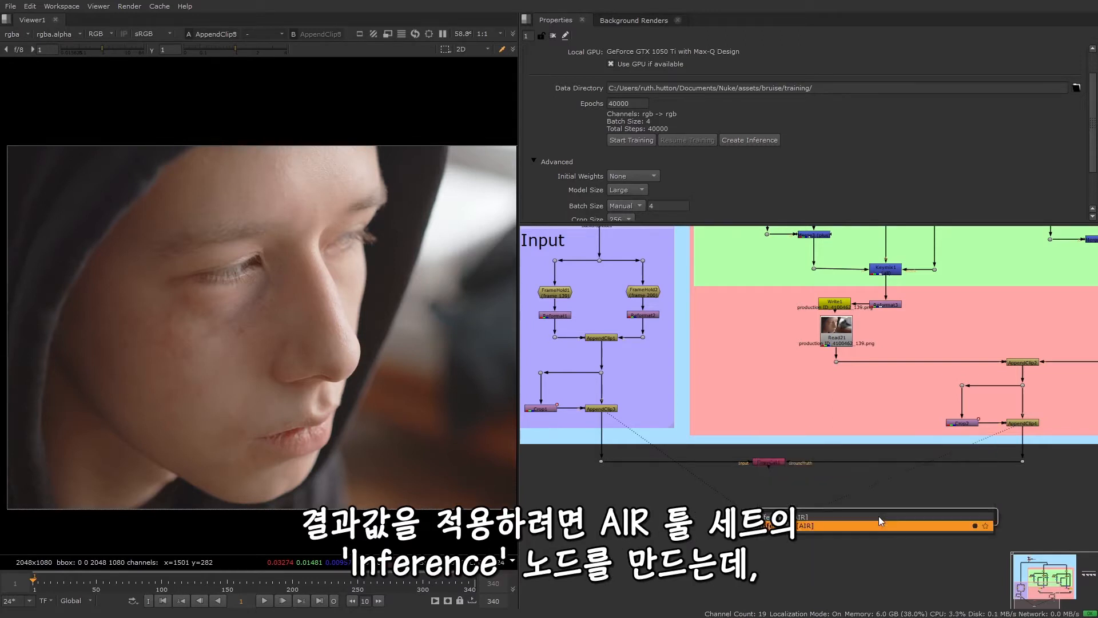
left_click(821, 525)
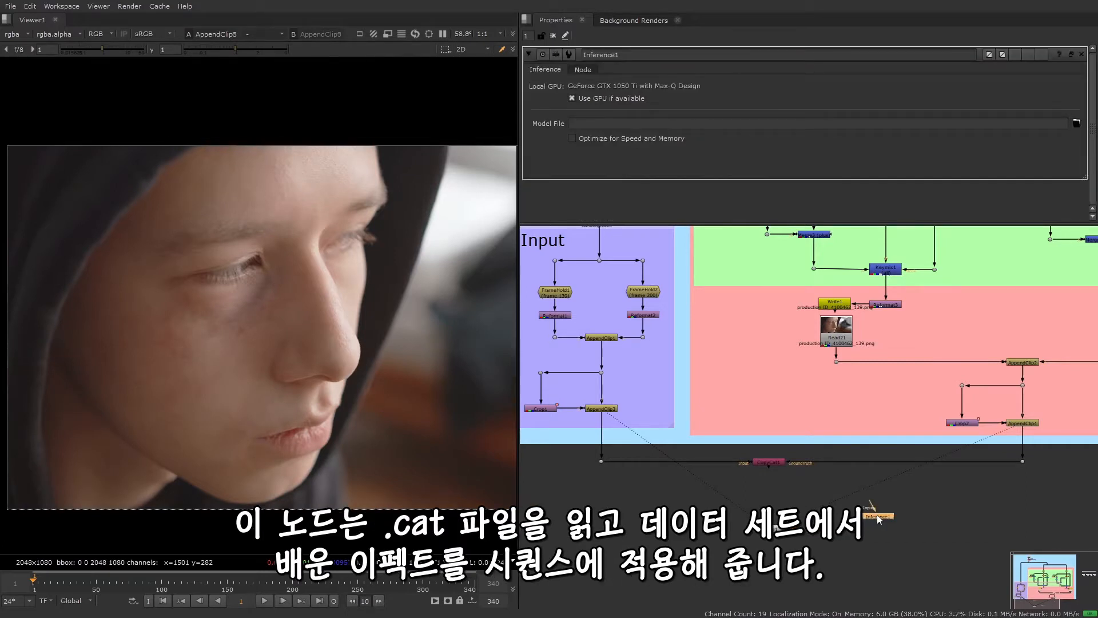
- Look at the CopyCat1 node's properties and return to the properties of the Inference1 node
scroll(877, 513, "up", 2)
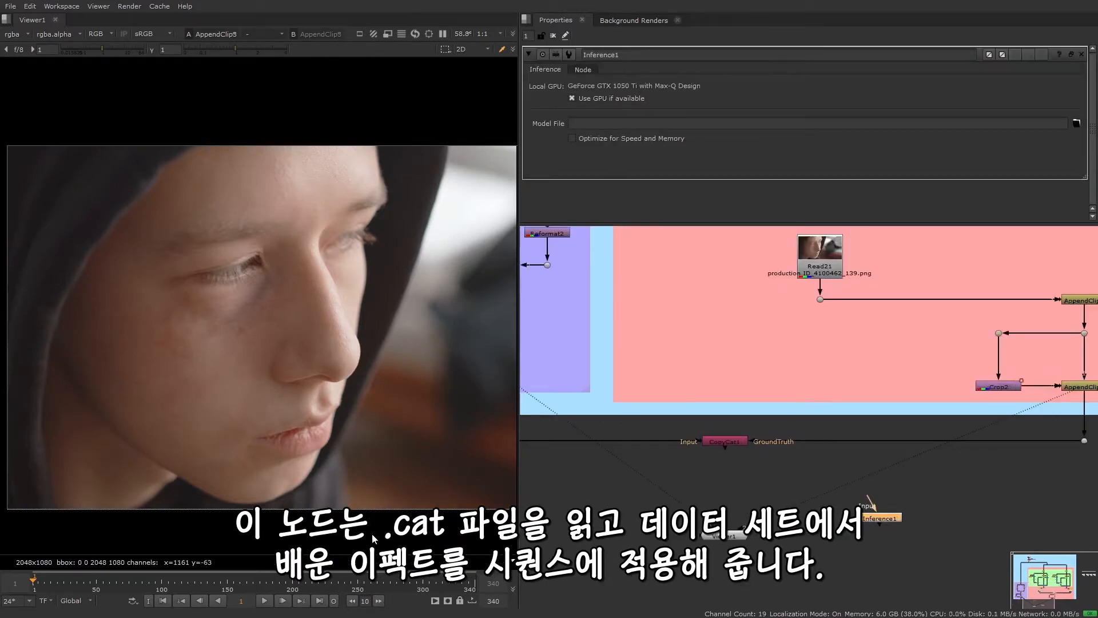
double_click(722, 440)
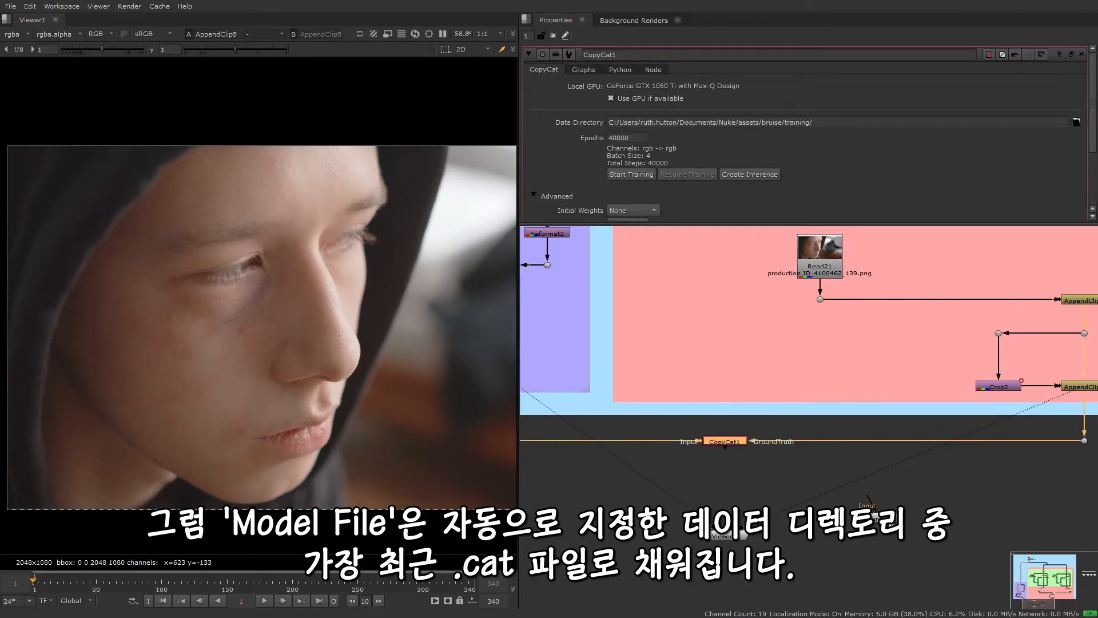
double_click(875, 515)
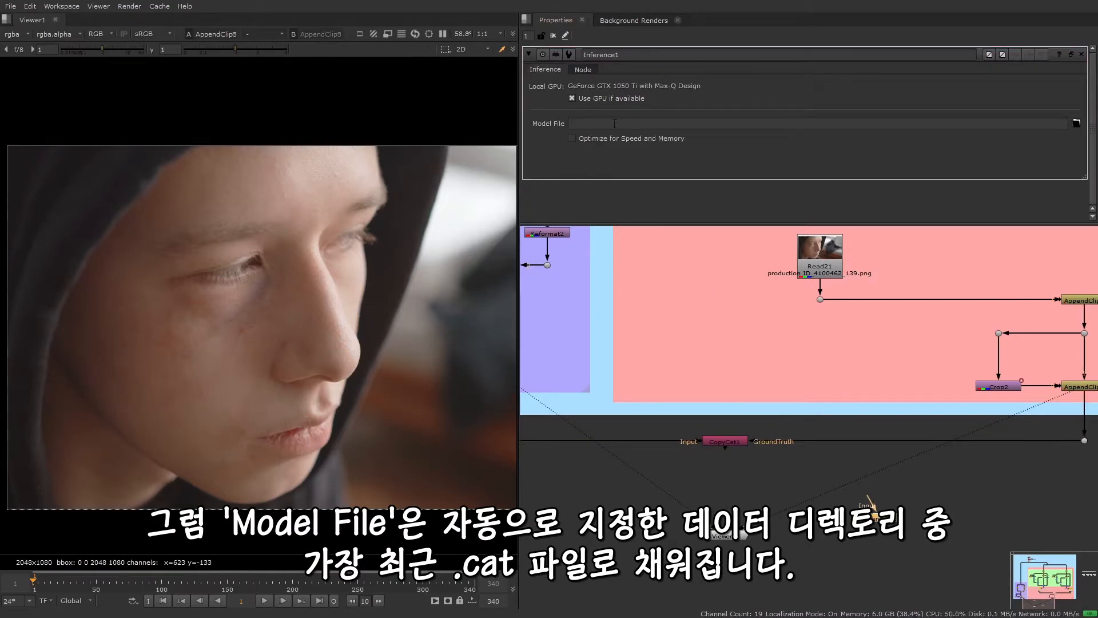
- Move the Inference1 node up beside the Reformat5 node, above the Ground Truth backdrop
scroll(949, 572, "down", 3)
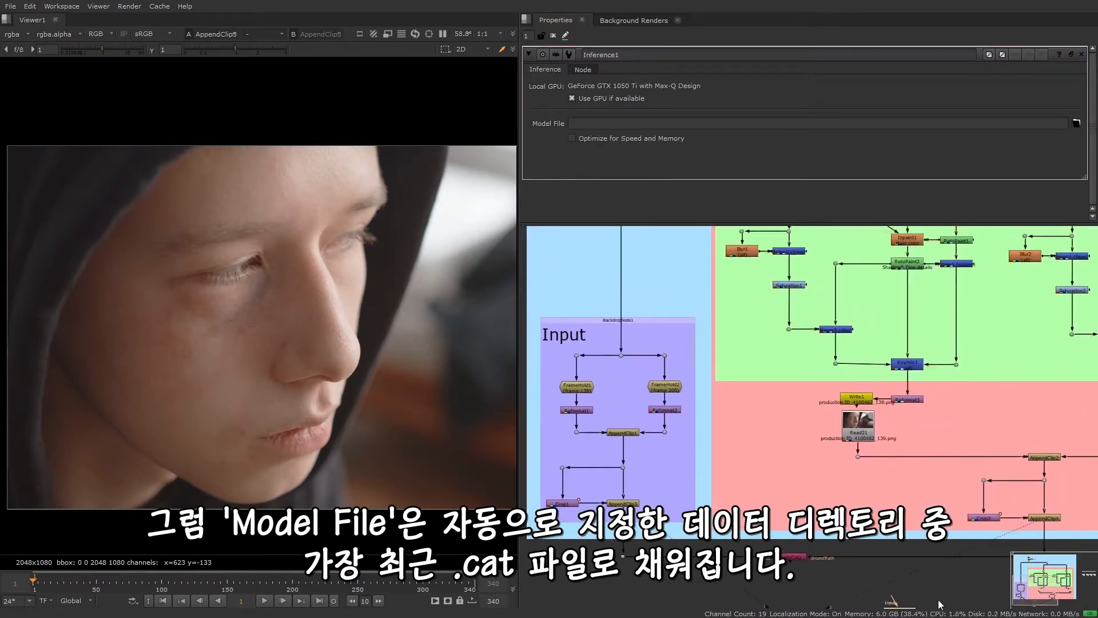
scroll(923, 587, "down", 2)
left_click_drag(893, 585, 750, 291)
middle_click_drag(731, 277, 719, 496)
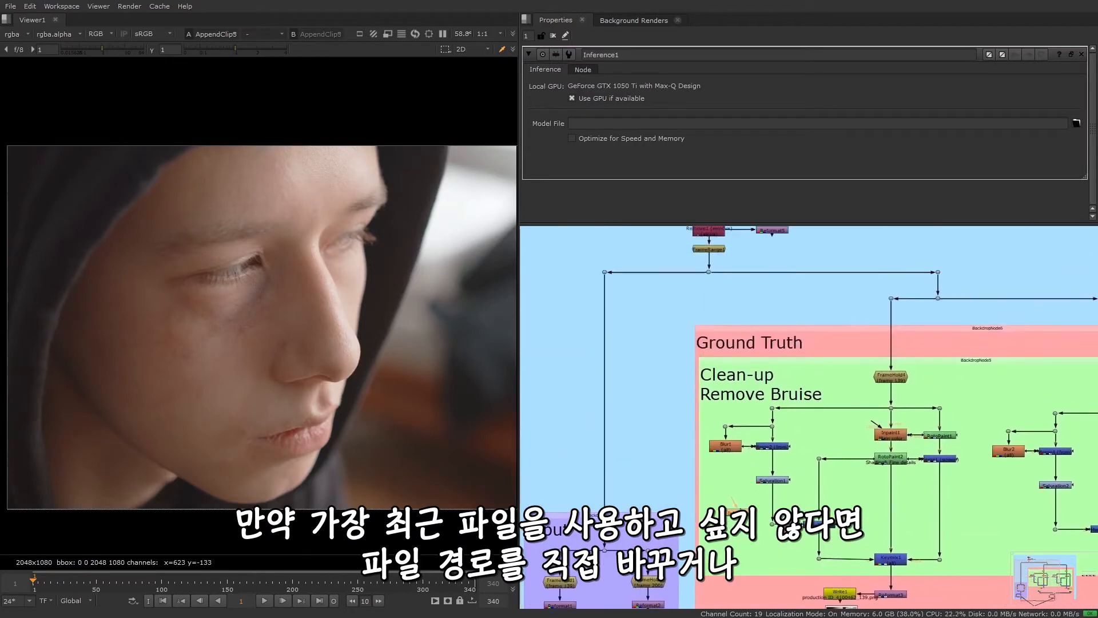
left_click_drag(739, 511, 891, 238)
middle_click_drag(938, 253, 764, 355)
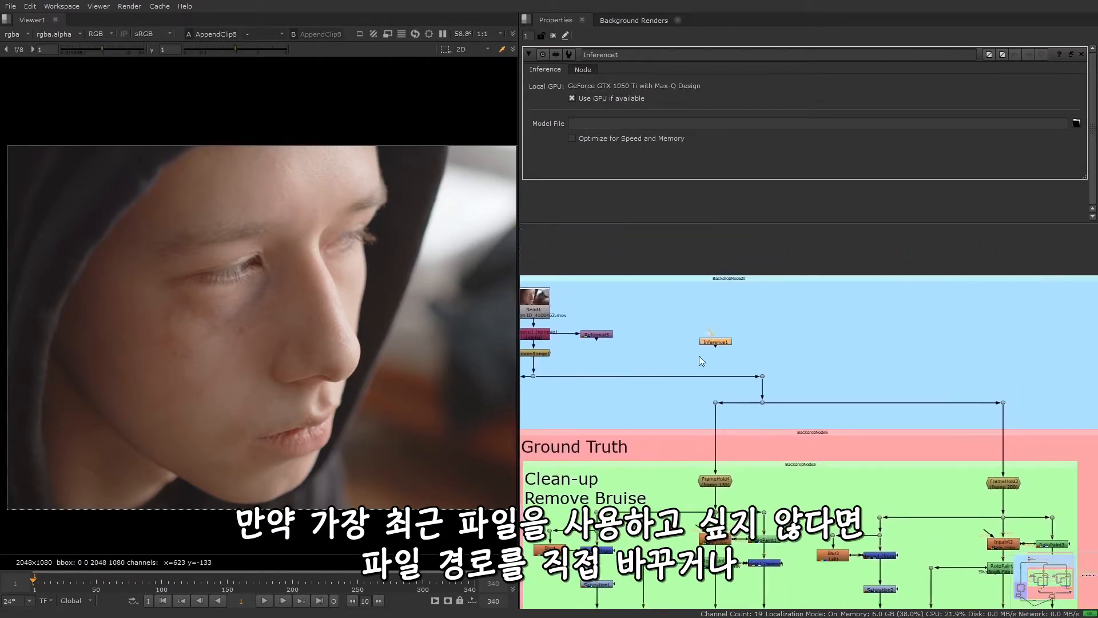
left_click_drag(708, 342, 697, 336)
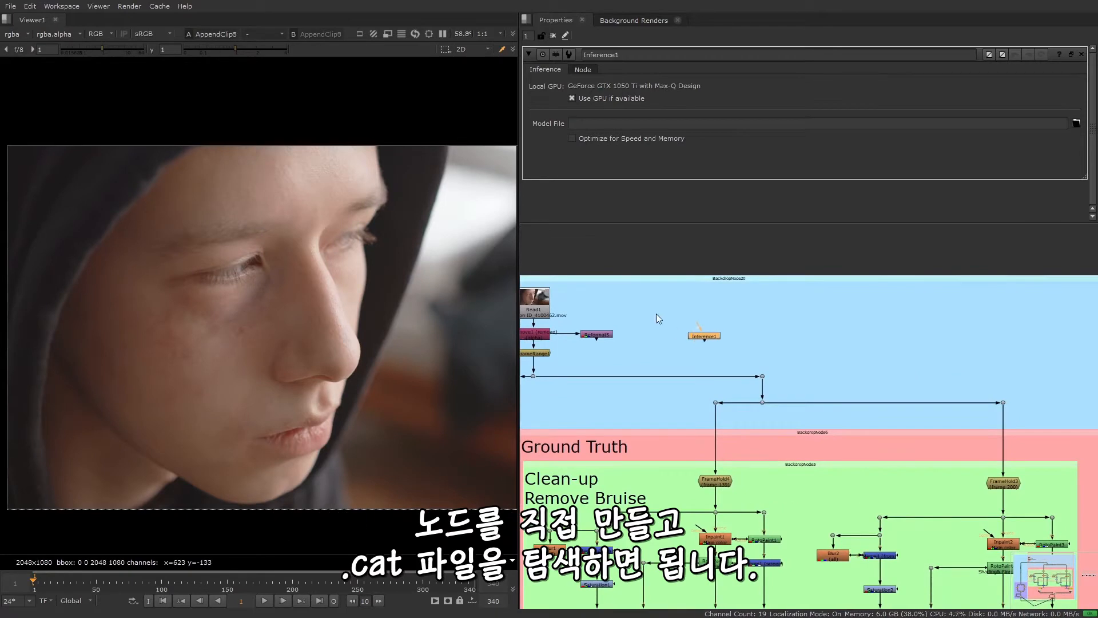
- Load Training_210426_132703.10000.cat from the bruise training folder as the Inference1 model file
left_click(1076, 123)
left_click(540, 183)
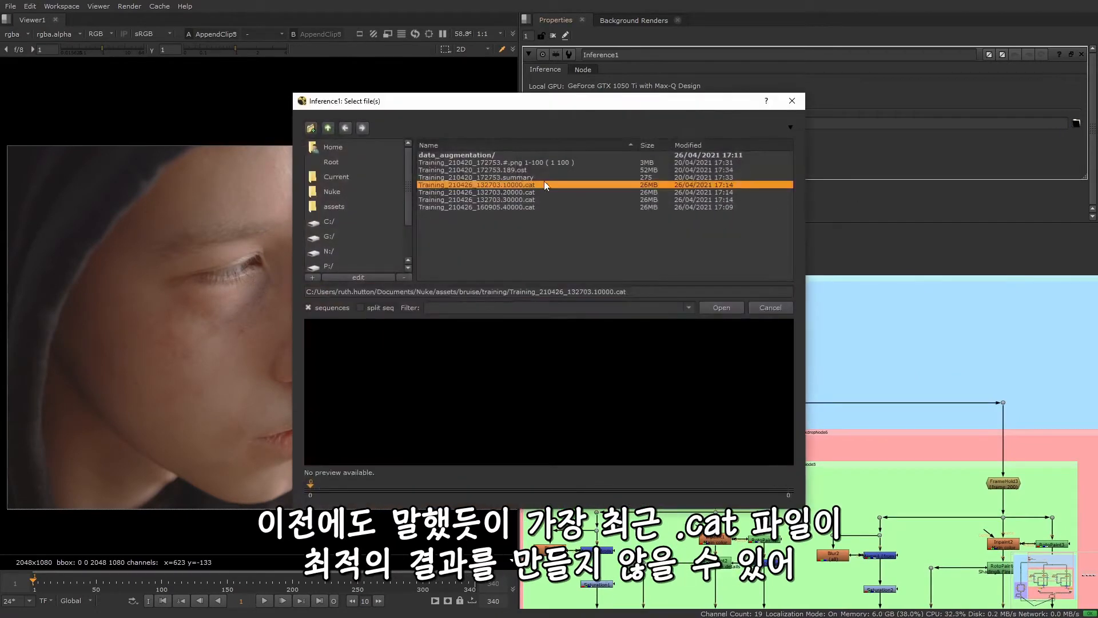
left_click(719, 306)
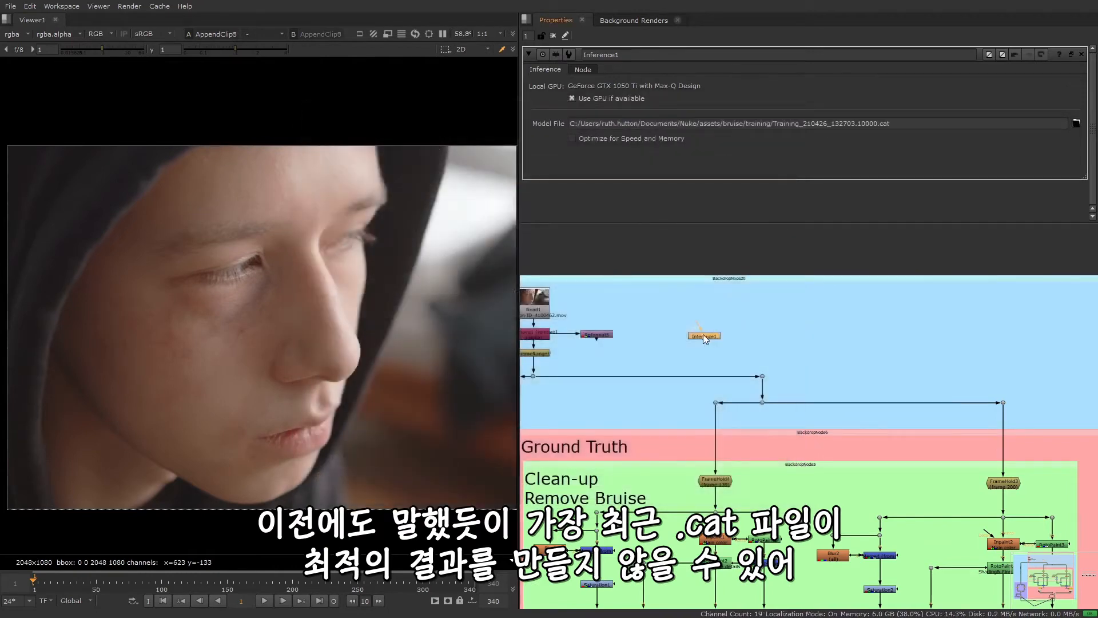
- Connect the Inference1 input to Reformat5, align the node with it, and show Inference1 in the viewer
scroll(640, 341, "up", 3)
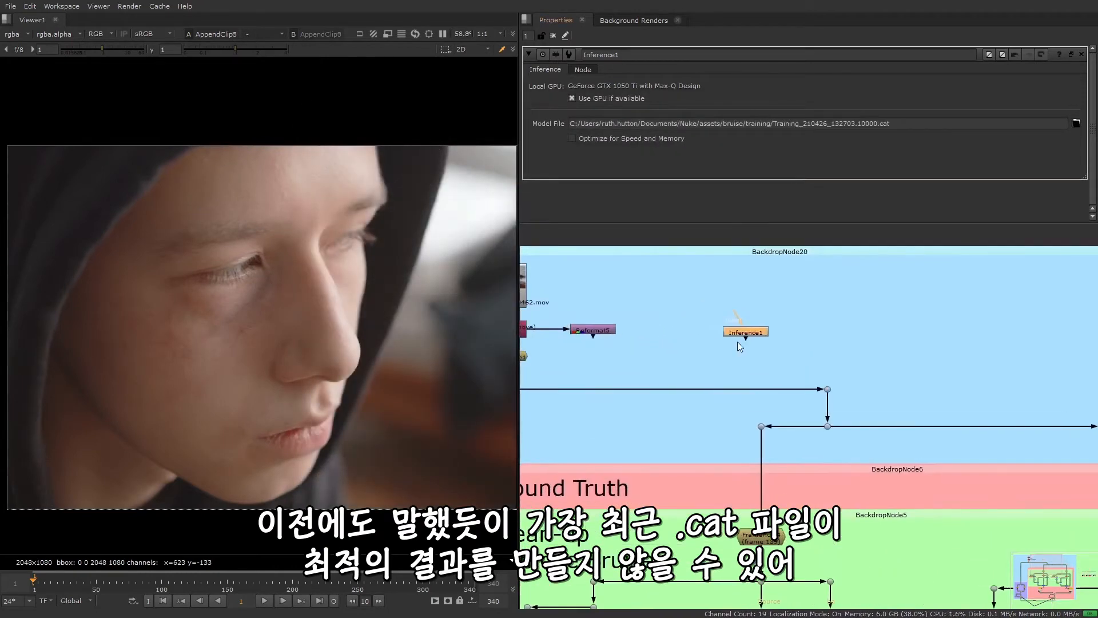
middle_click_drag(736, 342, 814, 348)
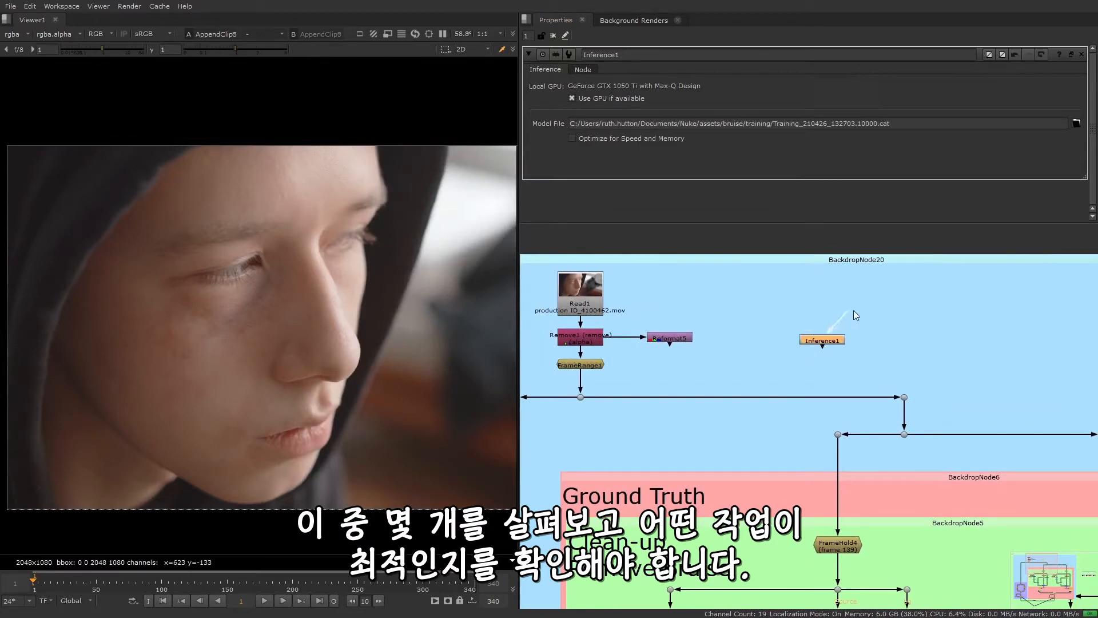
left_click_drag(854, 314, 698, 337)
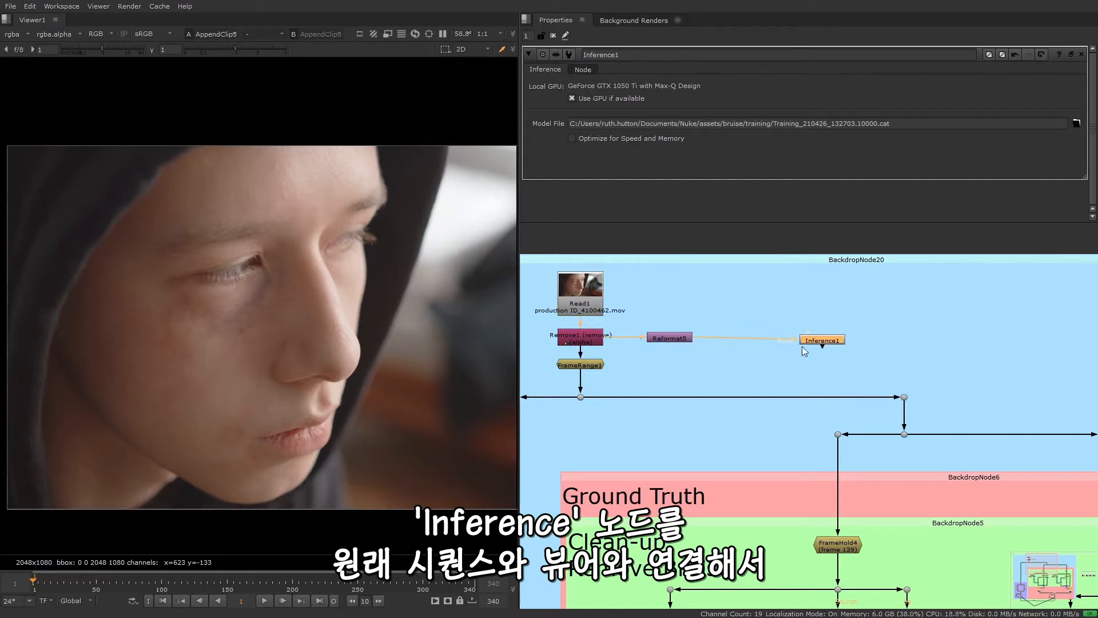
left_click_drag(832, 344, 819, 341)
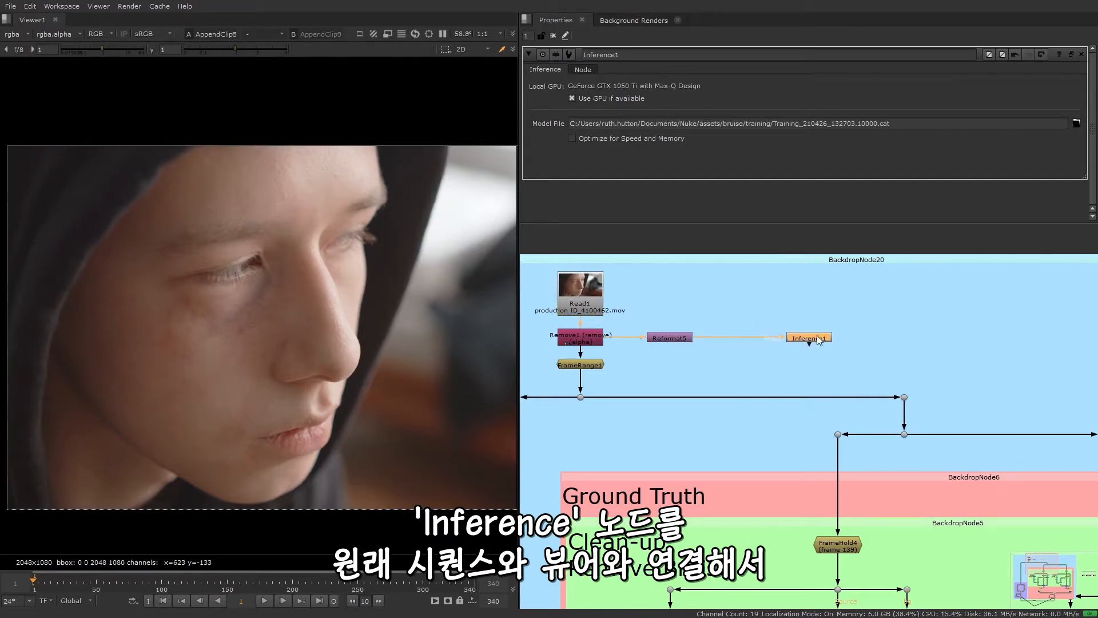
key("1")
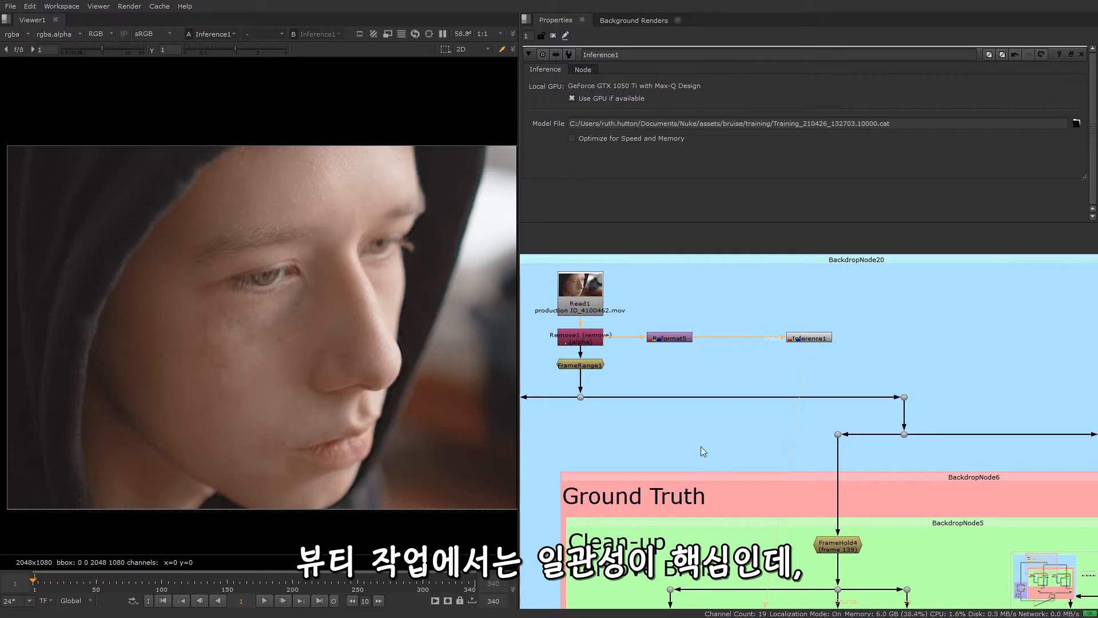
- Check the Inference1 result on the face at frames 61 and 120
left_click(111, 581)
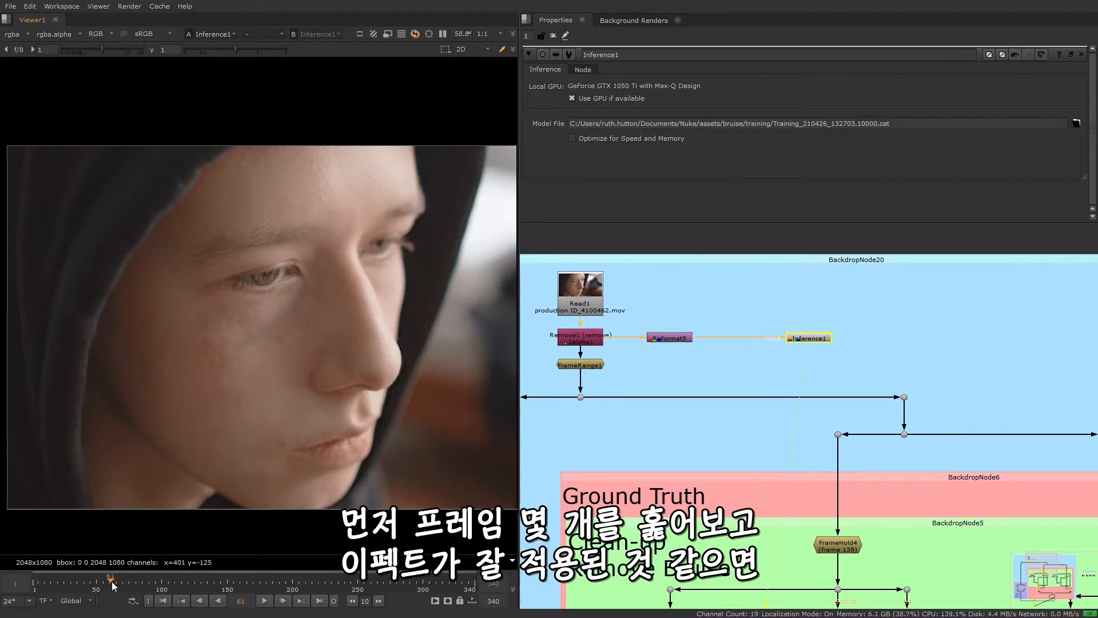
left_click(189, 582)
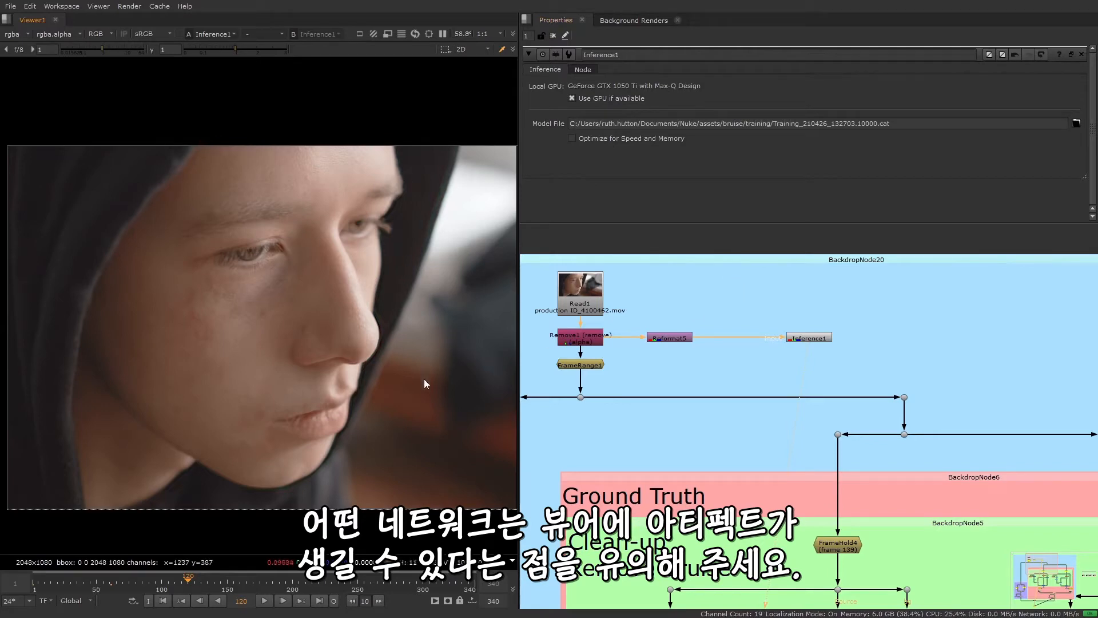
- Add a Write node after Inference1 and set the viewer back to the Inference1 output
left_click(818, 340)
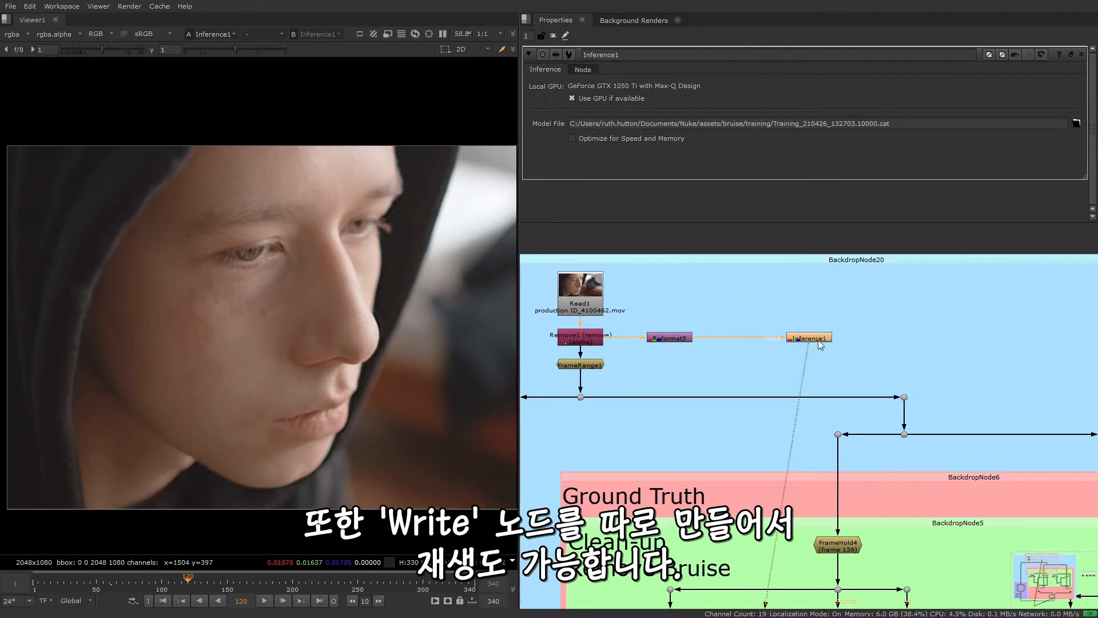
key("w")
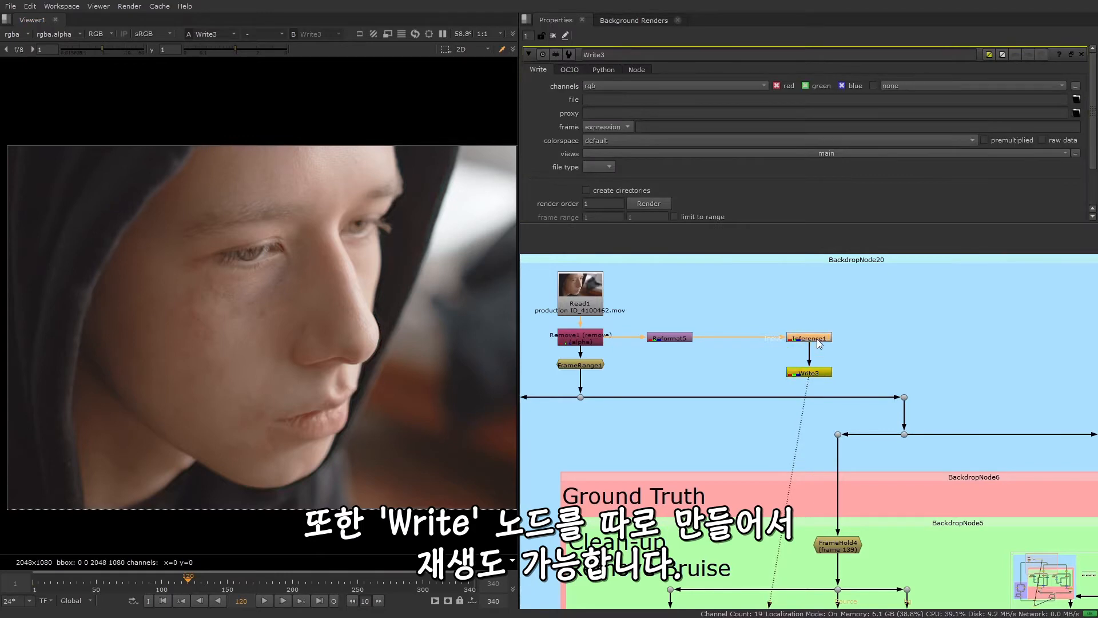
key("1")
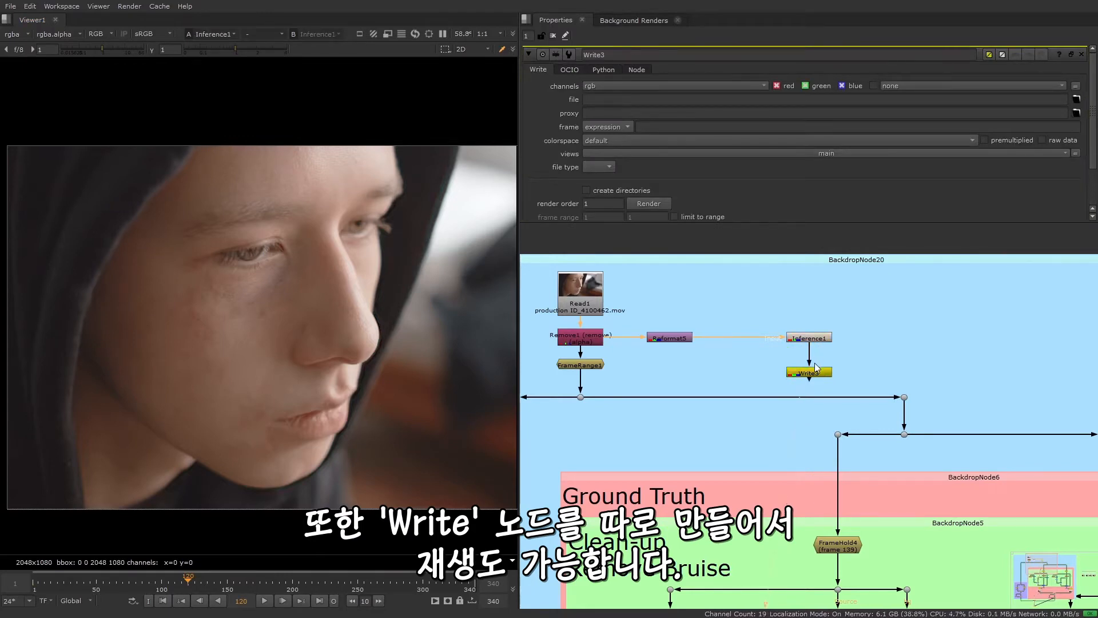
- Compare the original Reformat5 footage with the Inference1 result at frame 171 using viewer inputs 1 and 2
scroll(880, 371, "down", 1)
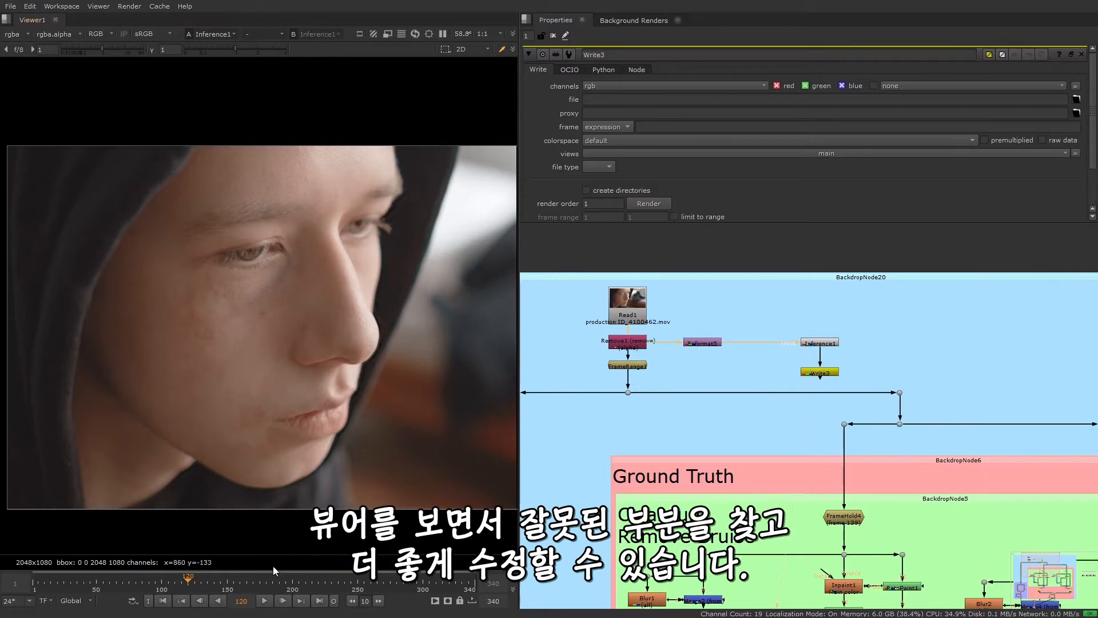
left_click(256, 582)
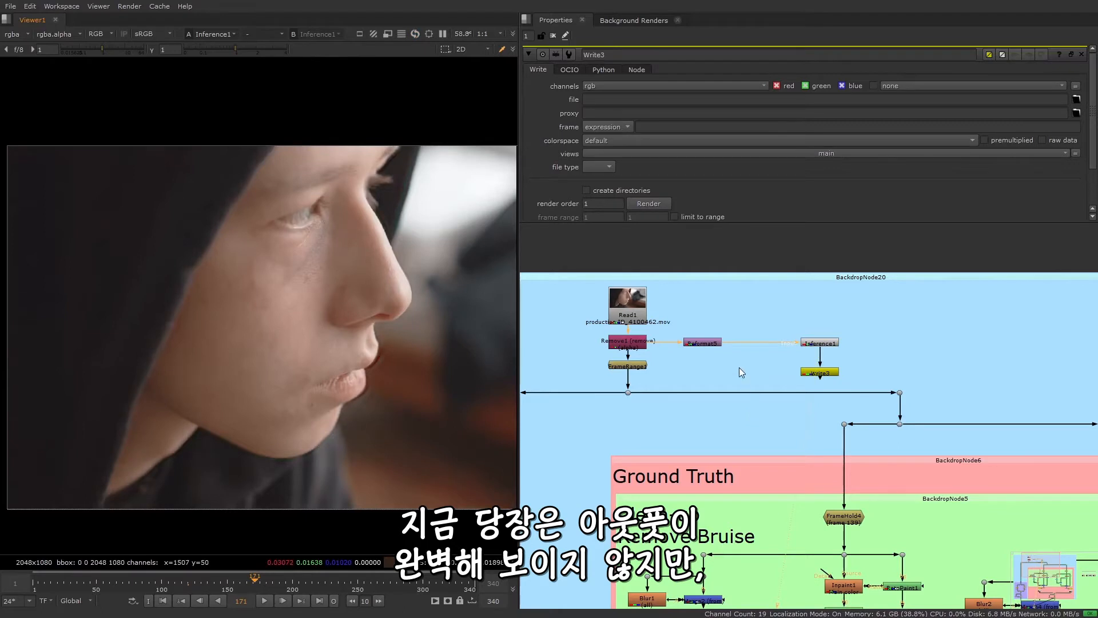
key("1")
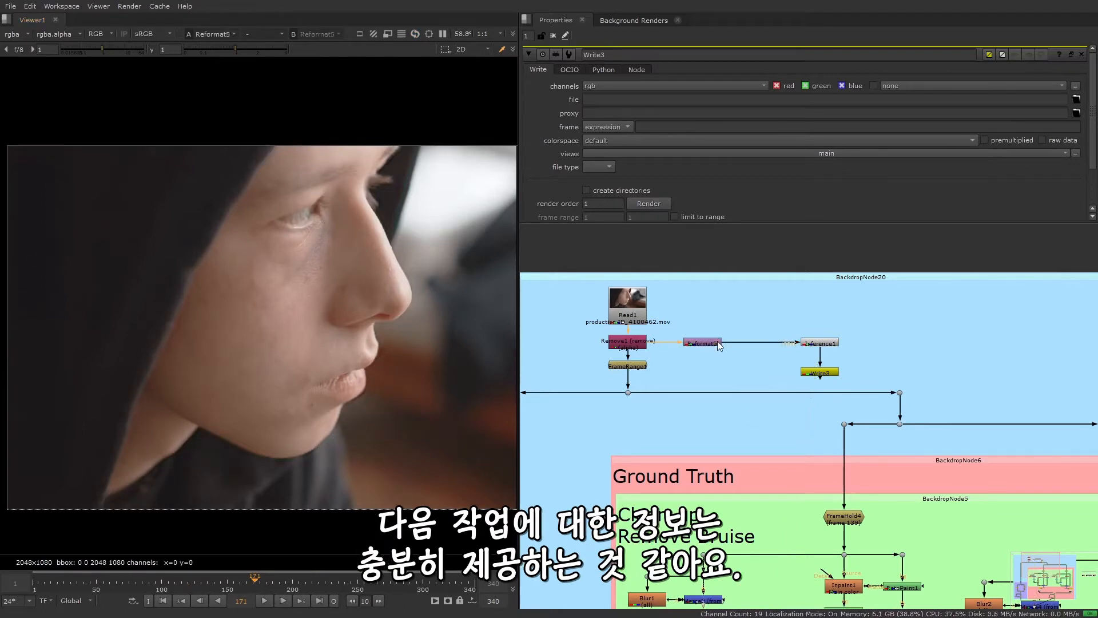
key("2")
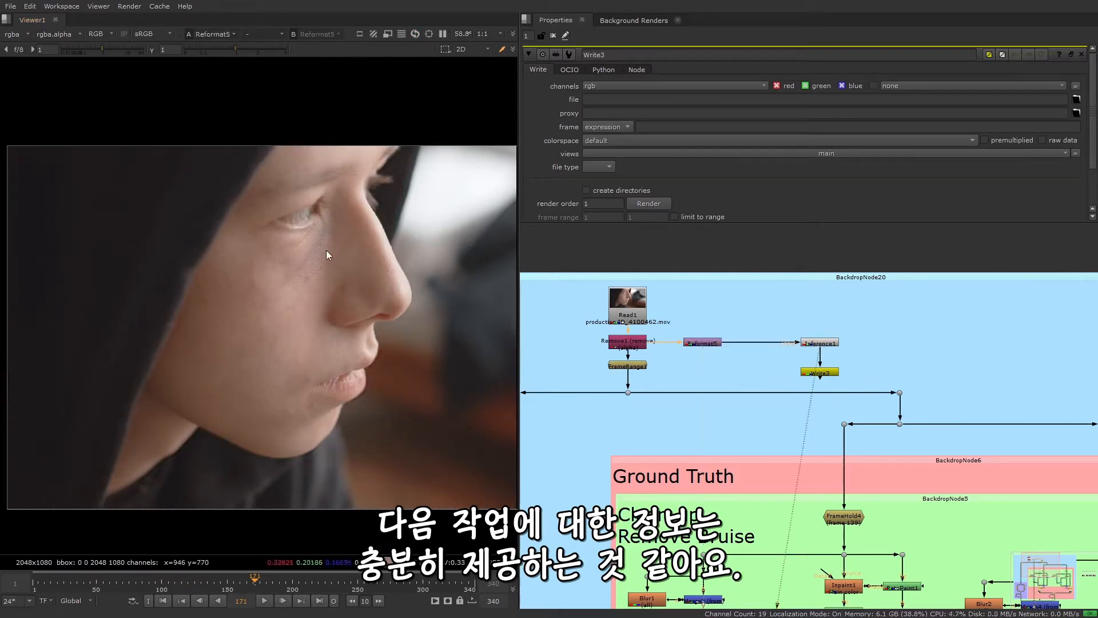
key("2")
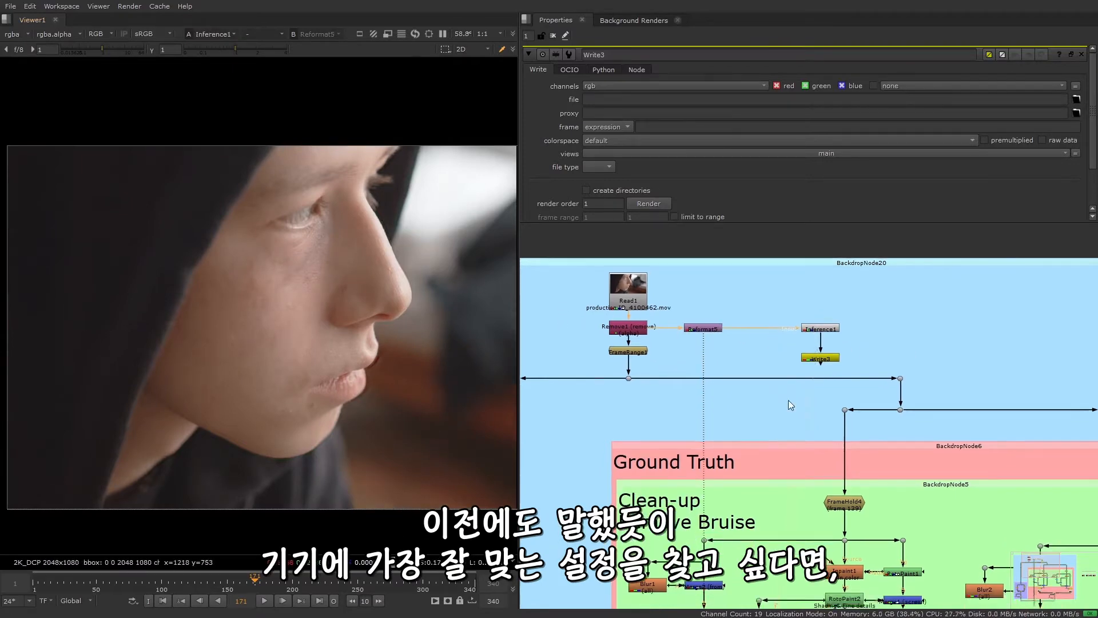
- Open the CopyCat1 node's training settings and bring its Epochs value into focus
middle_click_drag(788, 400, 796, 280)
middle_click_drag(813, 606, 771, 496)
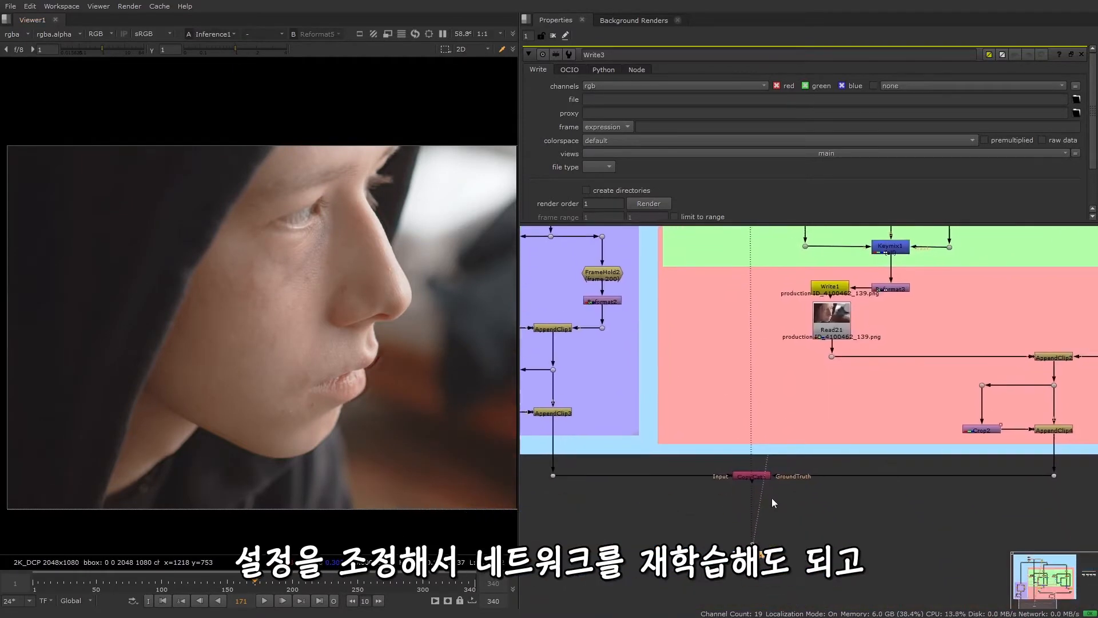
double_click(755, 477)
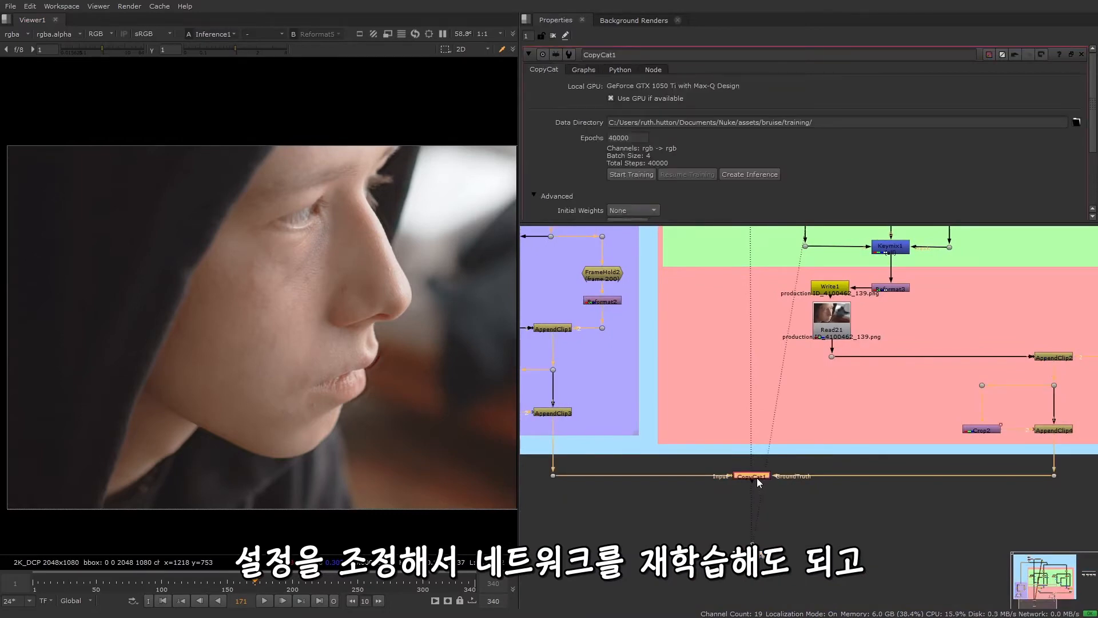
left_click(640, 137)
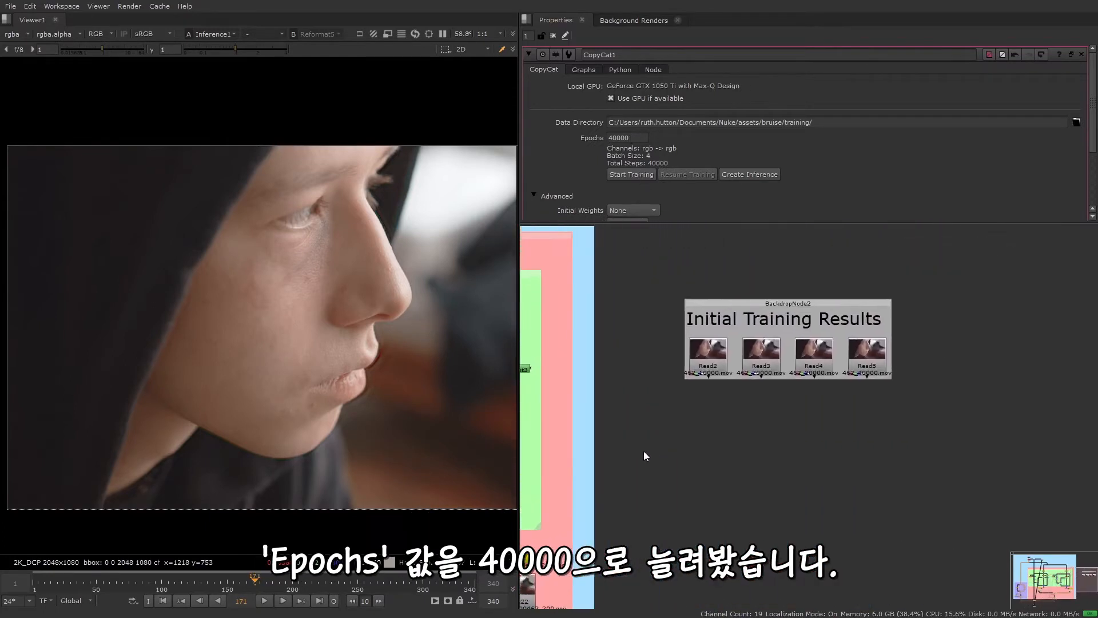
- Widen the viewer pane while keeping the Initial Training Results backdrop in view in the node graph
middle_click_drag(644, 452, 634, 458)
scroll(795, 349, "up", 3)
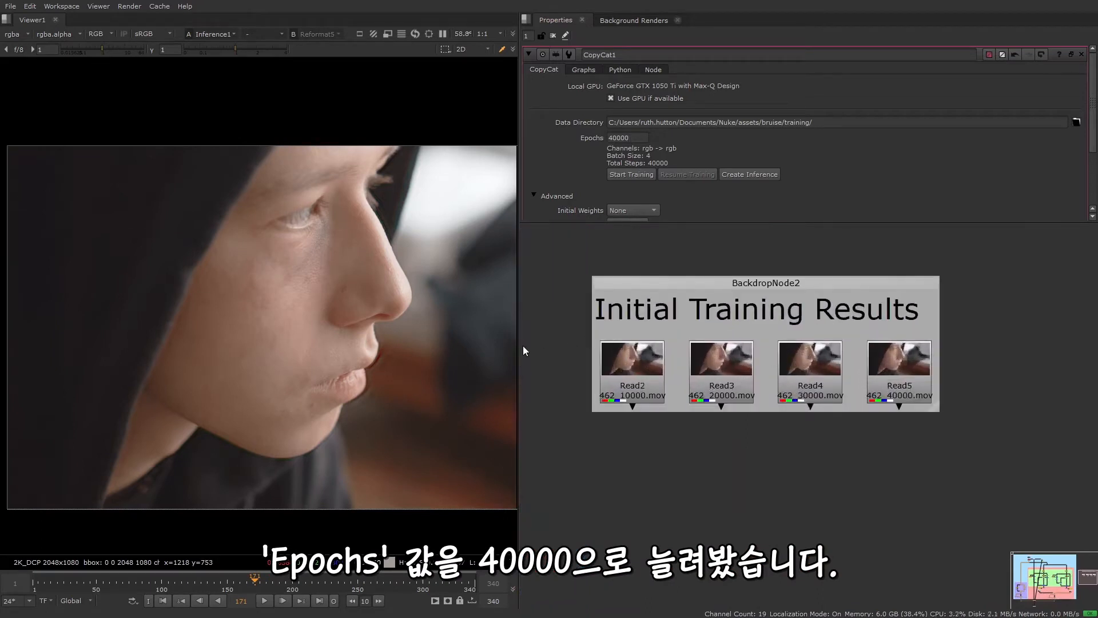
left_click_drag(523, 346, 588, 348)
- Connect Read2, Read3, Read4 and Read5 (the 10000 to 40000 results) to viewer inputs 1 to 4 for comparison
left_click(713, 376)
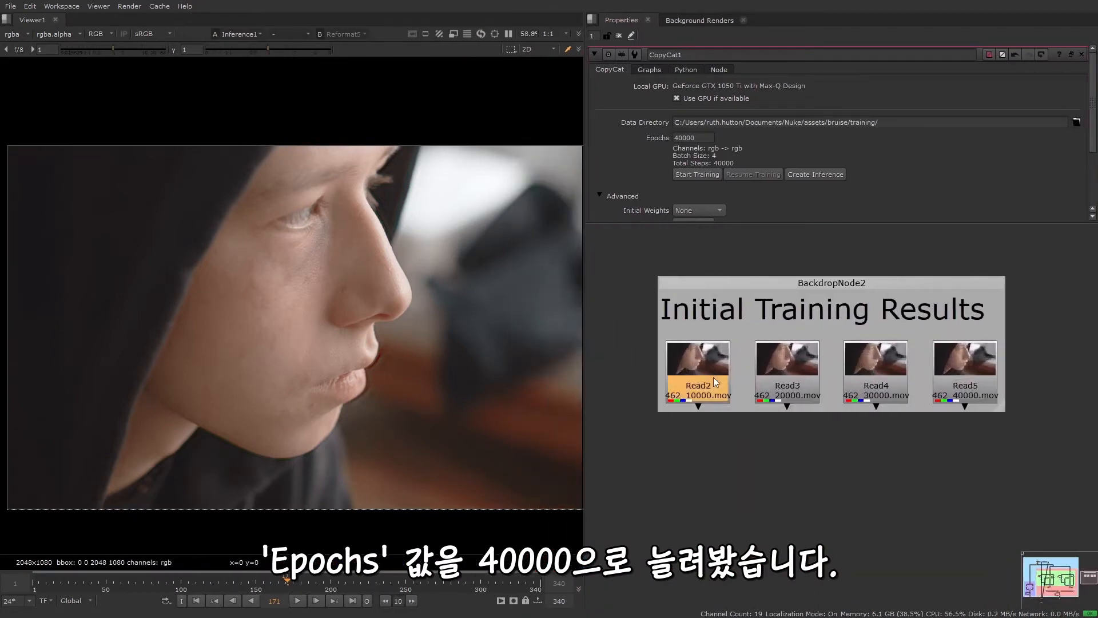
middle_click_drag(701, 437, 712, 451)
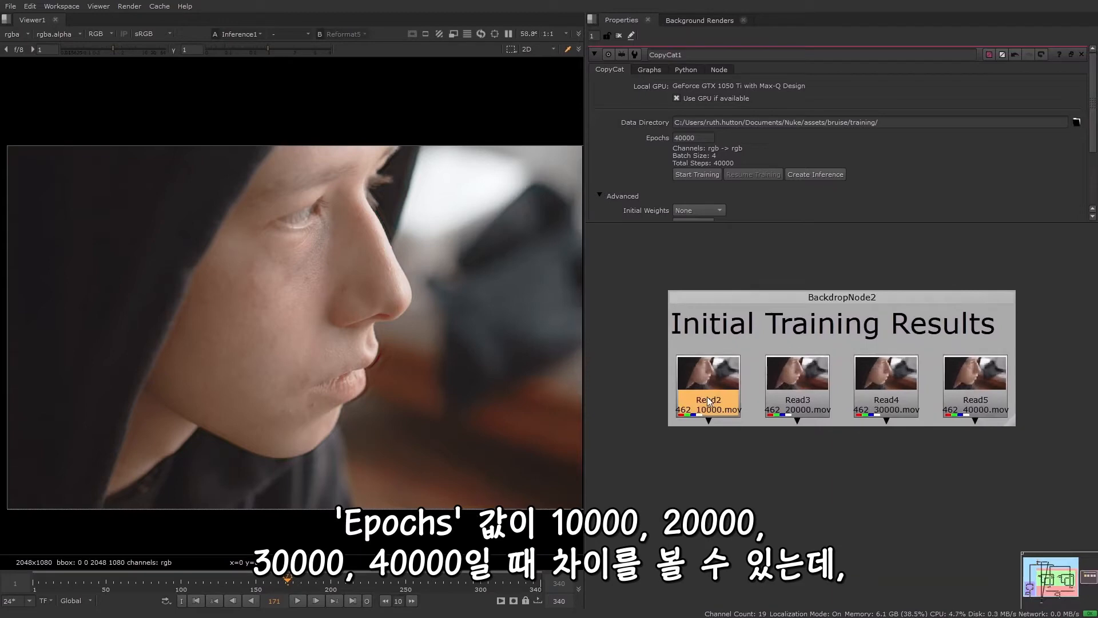
key("1")
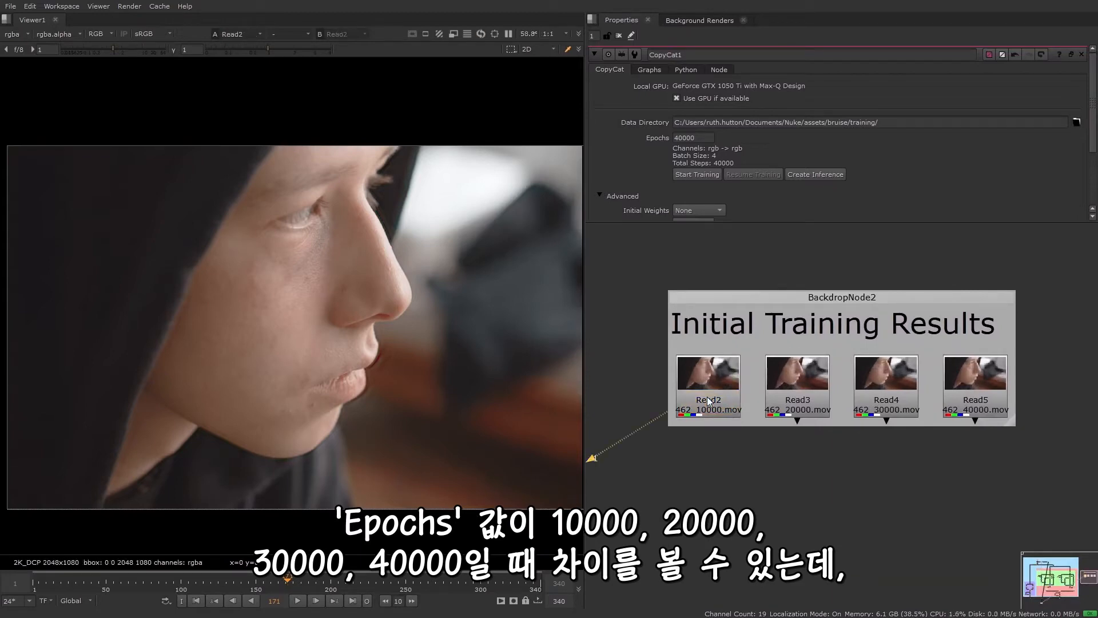
key("2")
left_click(855, 401)
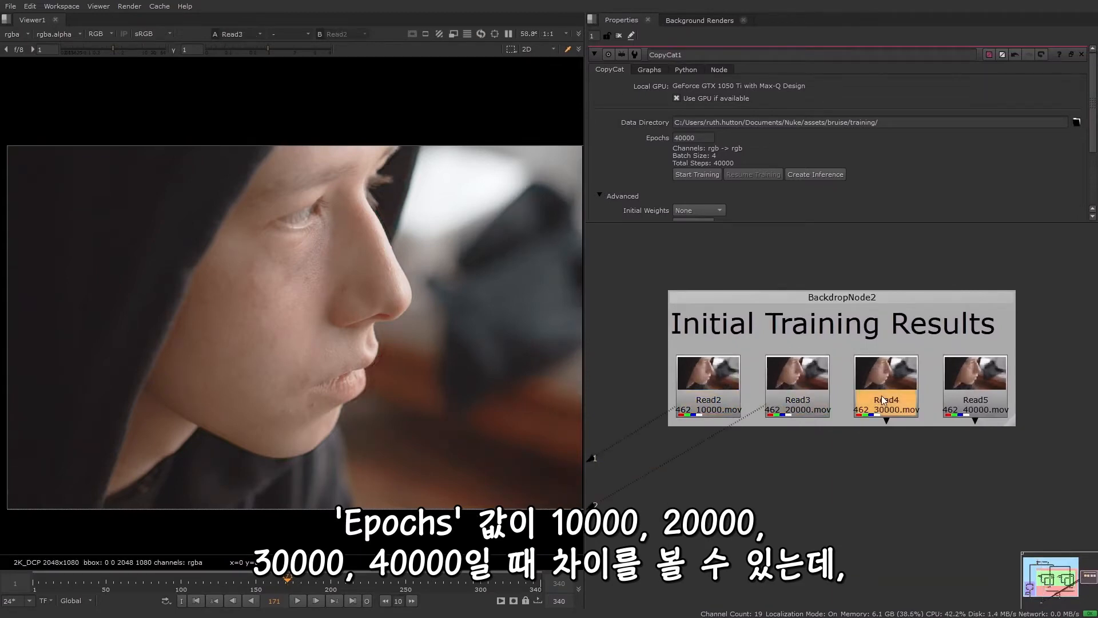
key("3")
left_click(954, 399)
key("4")
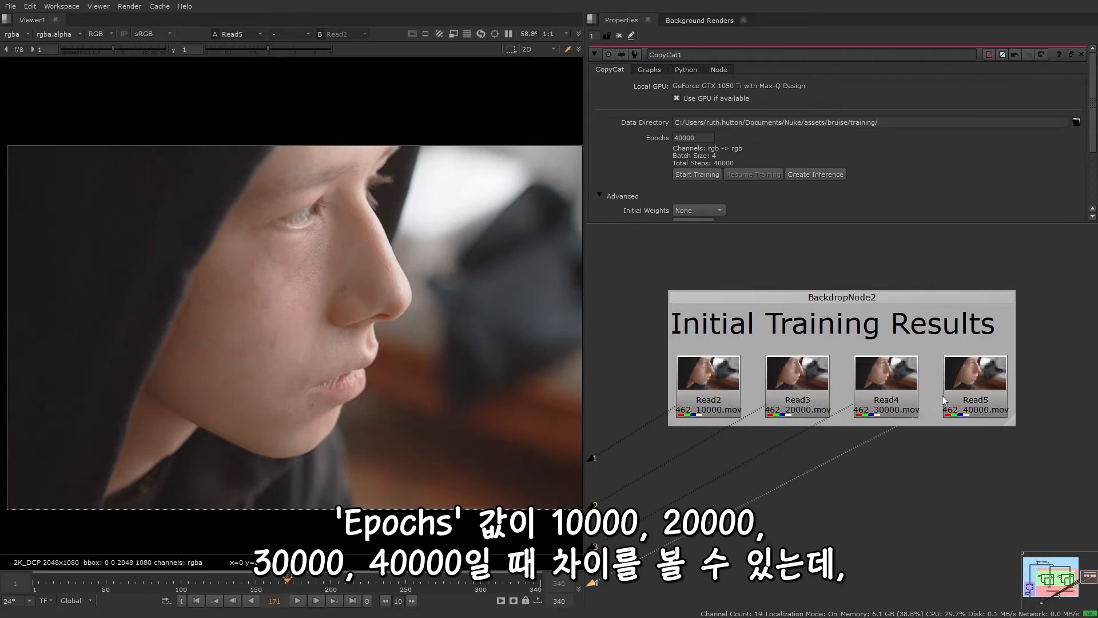
- Examine the nose edge against the dark hood up close in the Read2 (10000) result at frames 58, 108 and 183
scroll(353, 339, "up", 4)
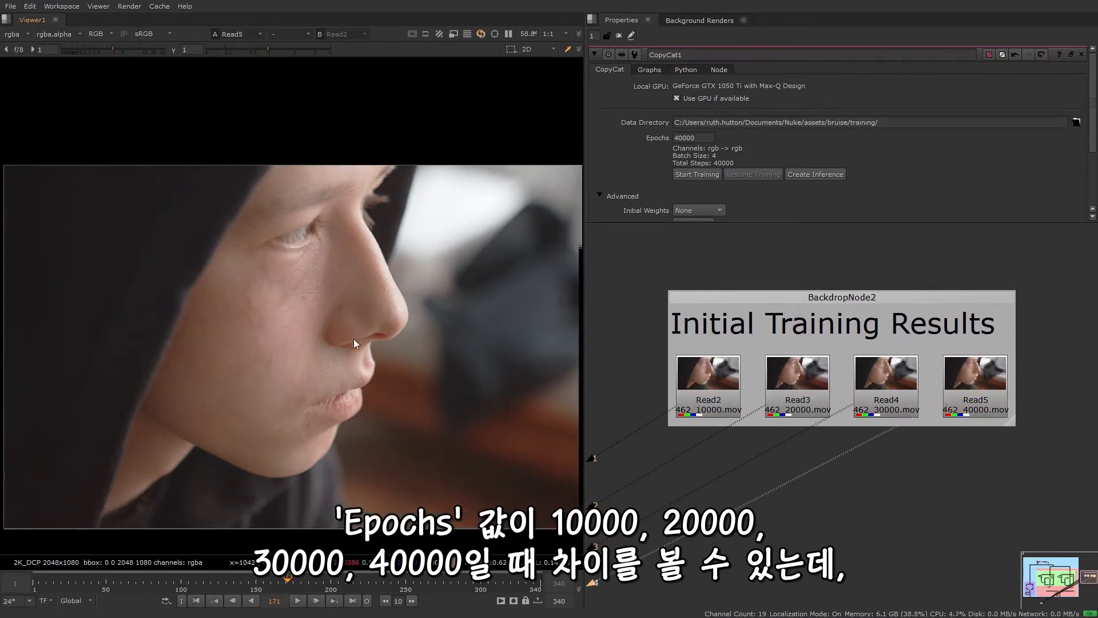
left_click(118, 582)
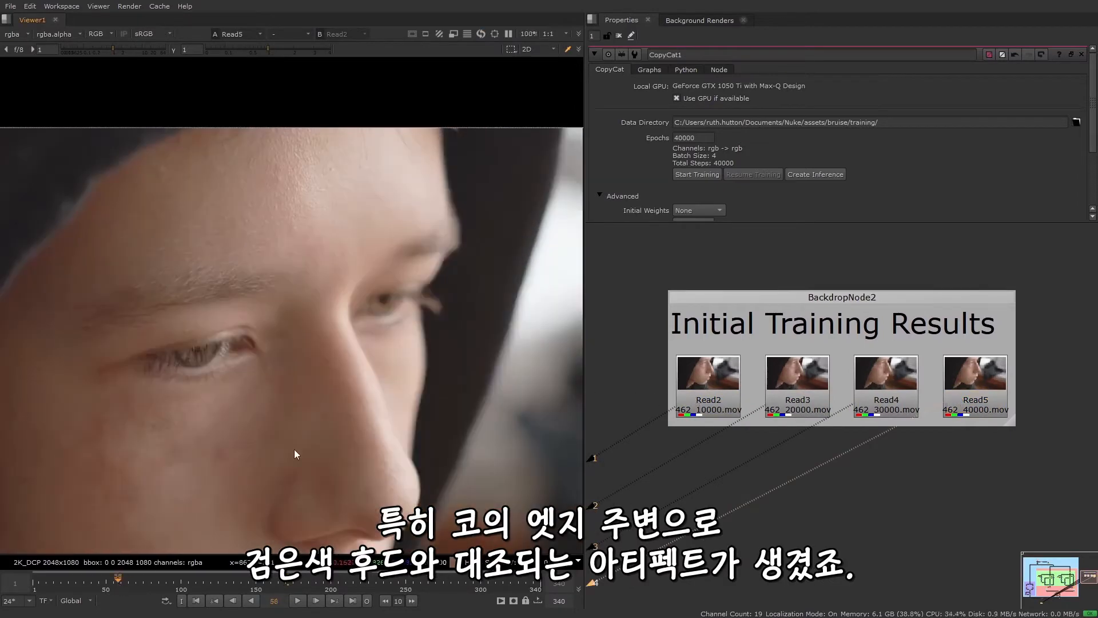
middle_click_drag(294, 448, 351, 314)
scroll(408, 369, "up", 1)
key("1")
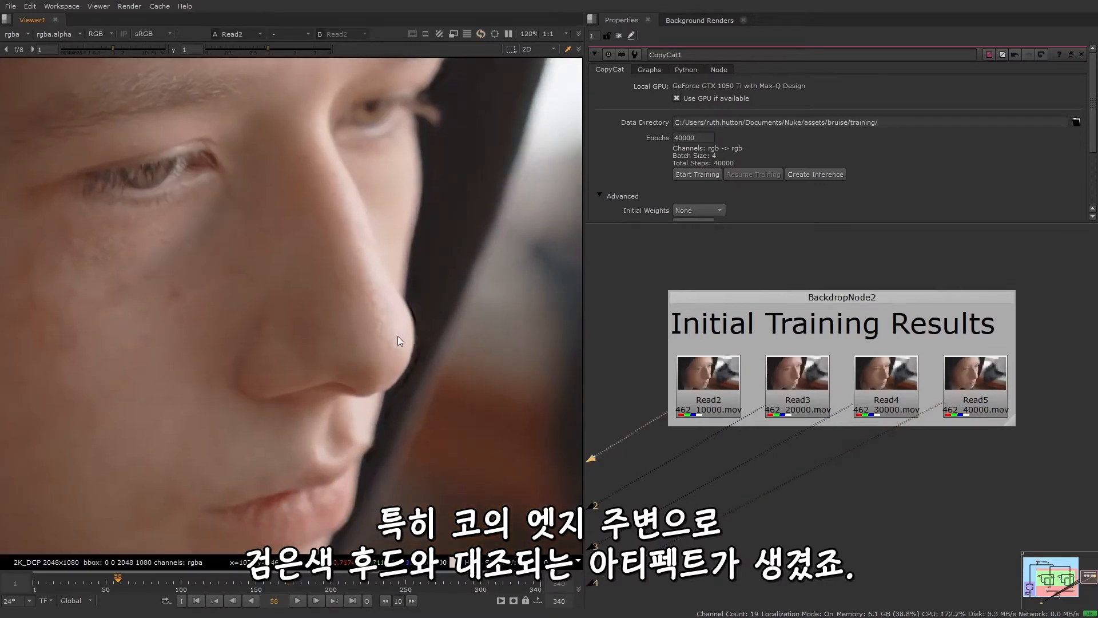
scroll(427, 351, "up", 3)
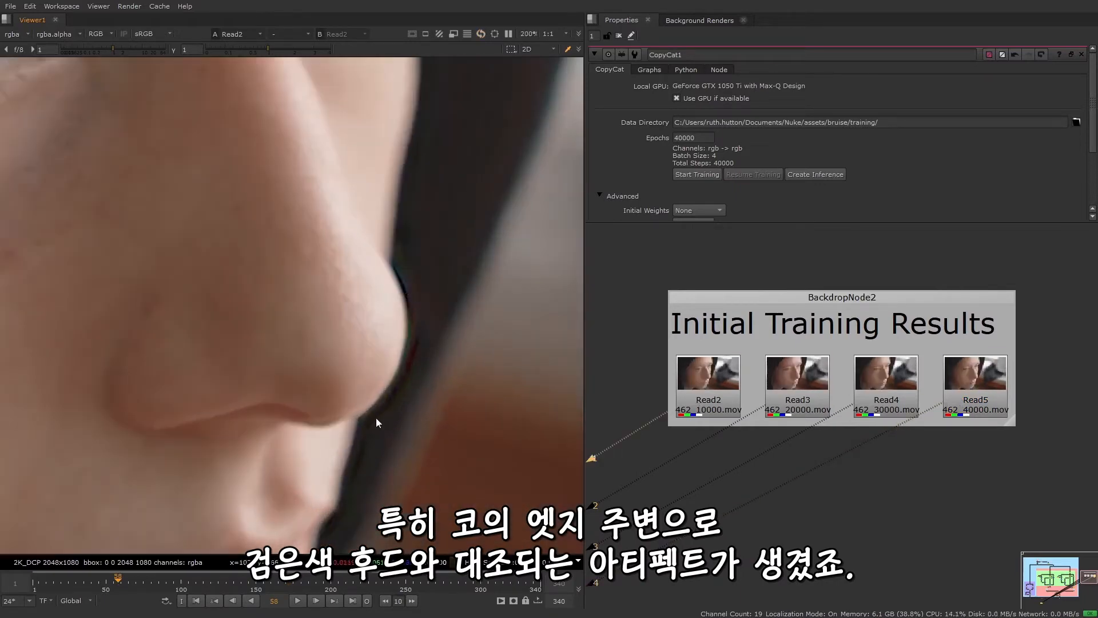
left_click(193, 579)
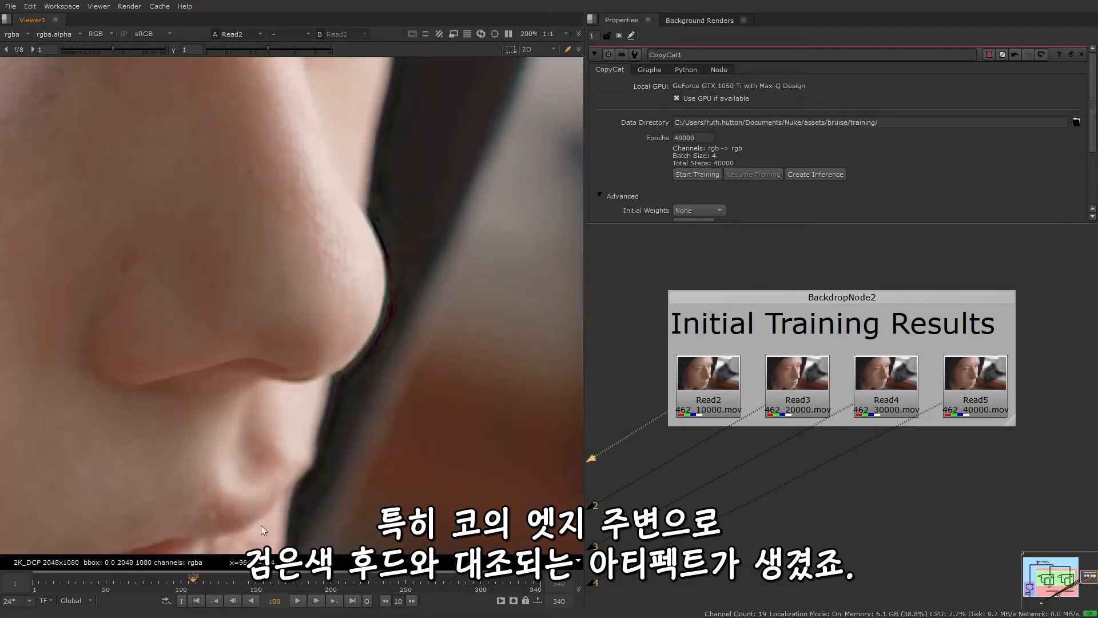
left_click(305, 584)
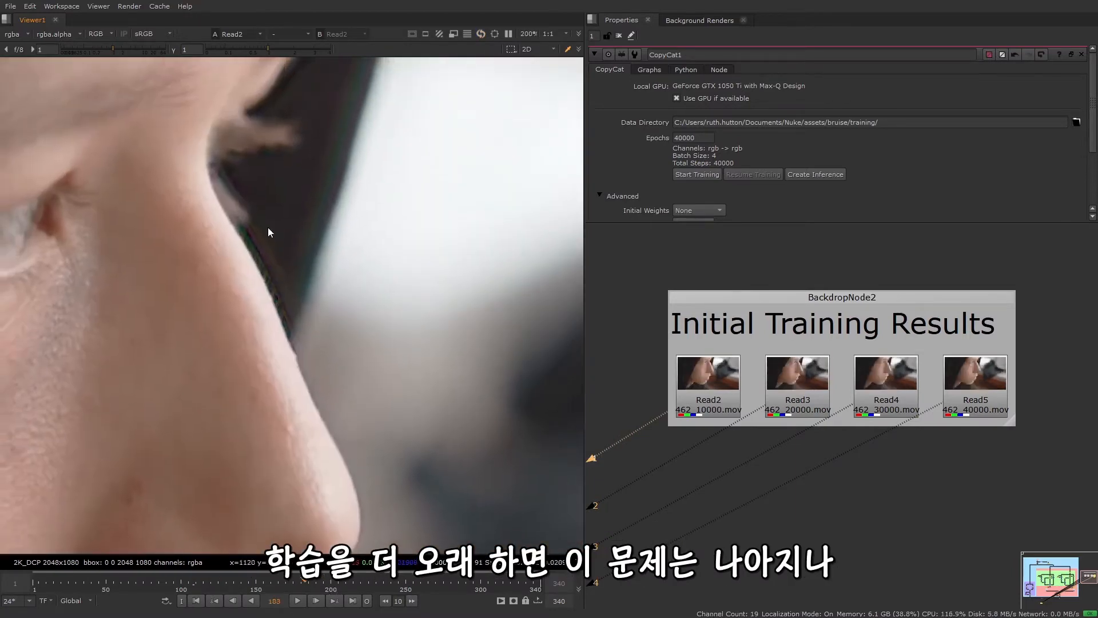
- Compare the face in the Read2, Read3, Read4 and Read5 results at frame 183
scroll(339, 336, "down", 3)
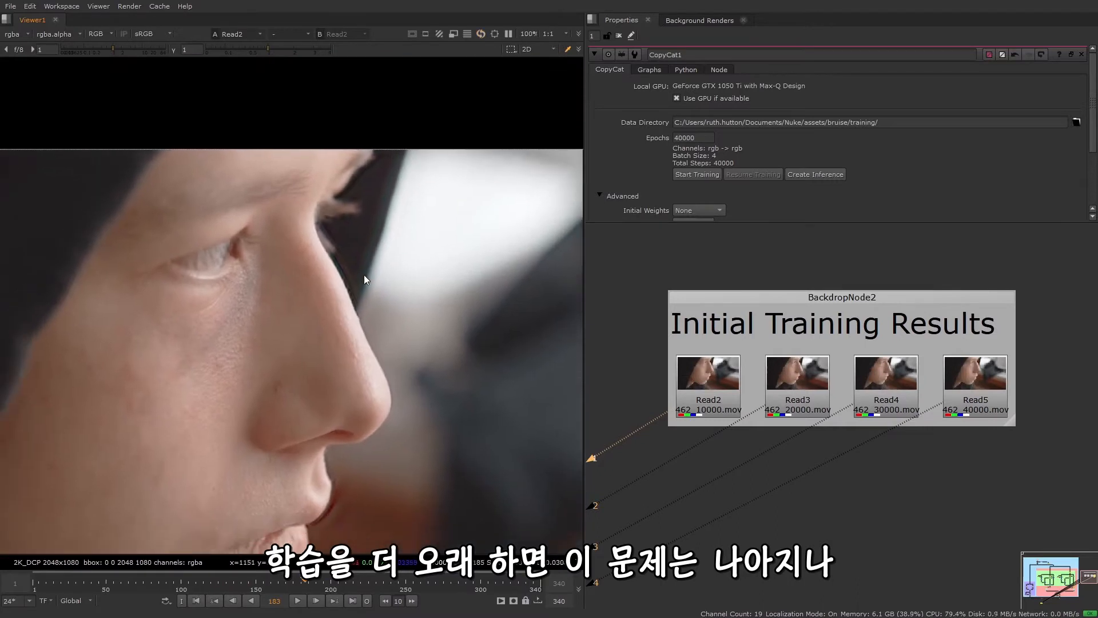
key("2")
key("3")
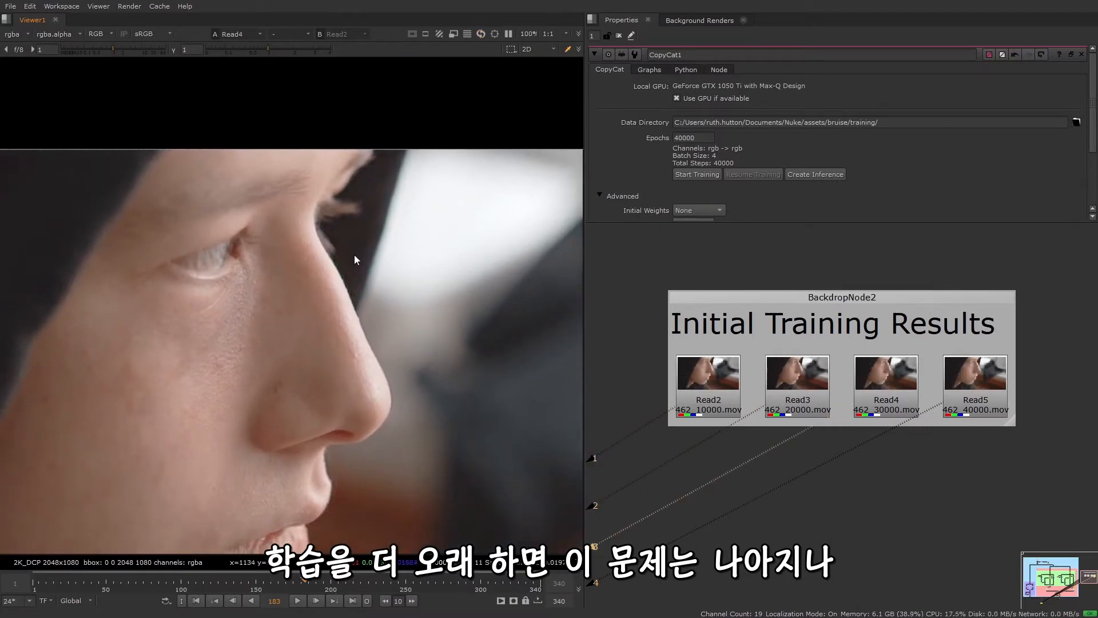
key("4")
- Play back the Read2, Read4 and Read5 results from around frame 60 to check the patched under-eye area for flicker
left_click(123, 581)
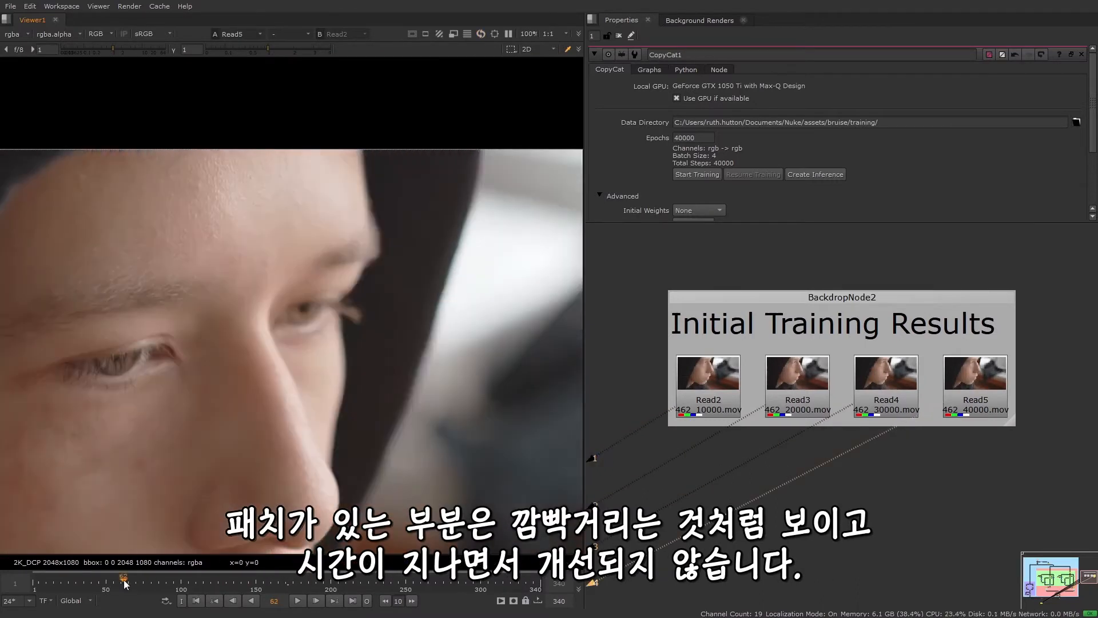
key("1")
left_click(298, 600)
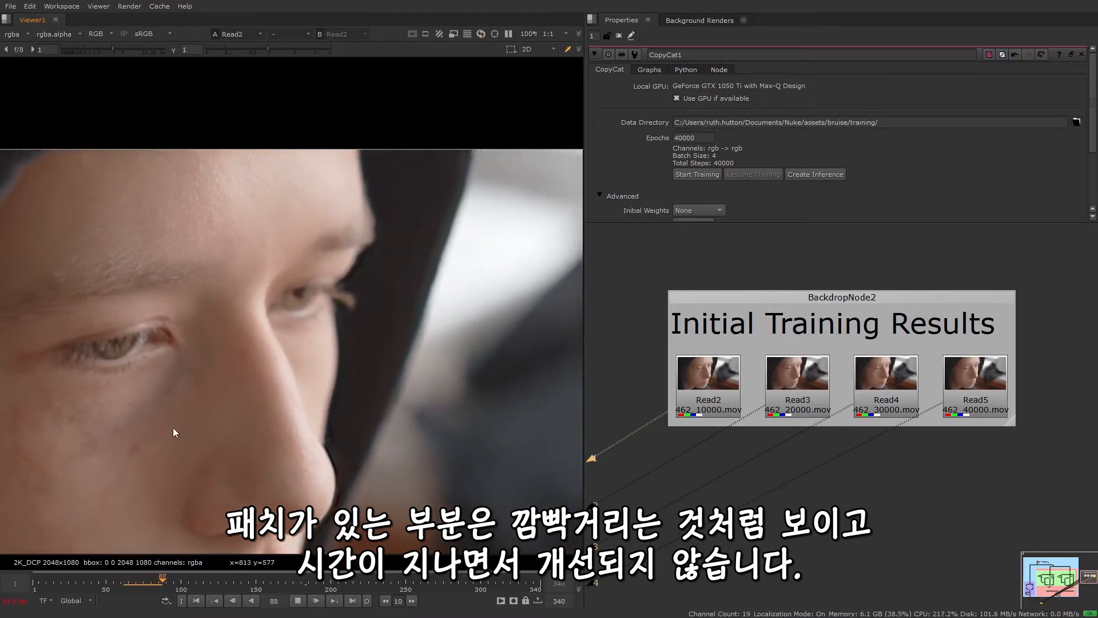
key("3")
left_click(112, 581)
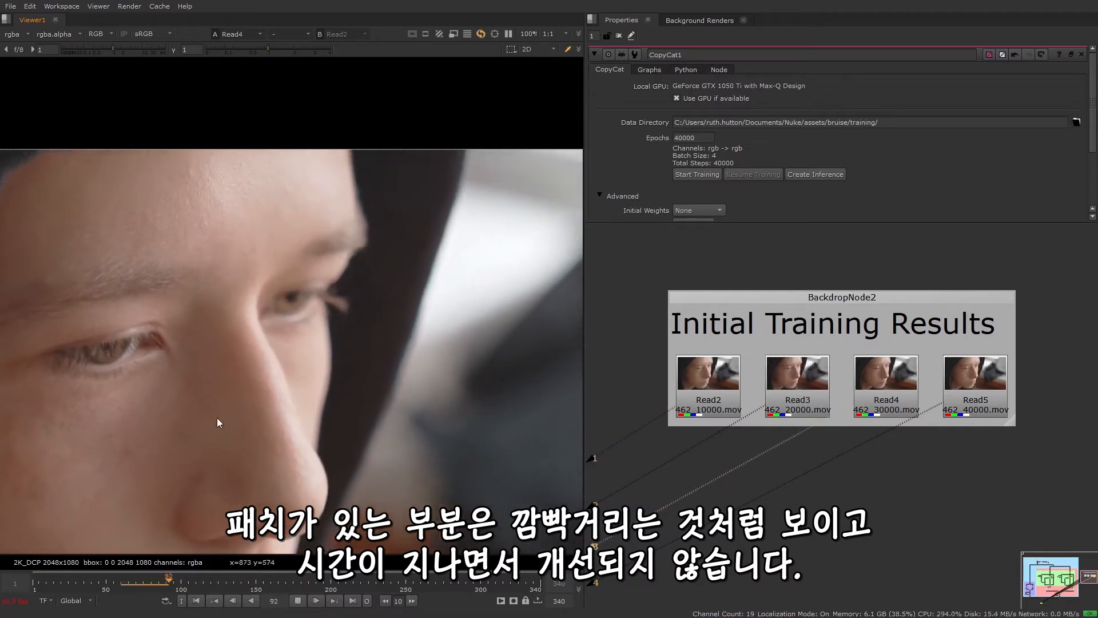
key("4")
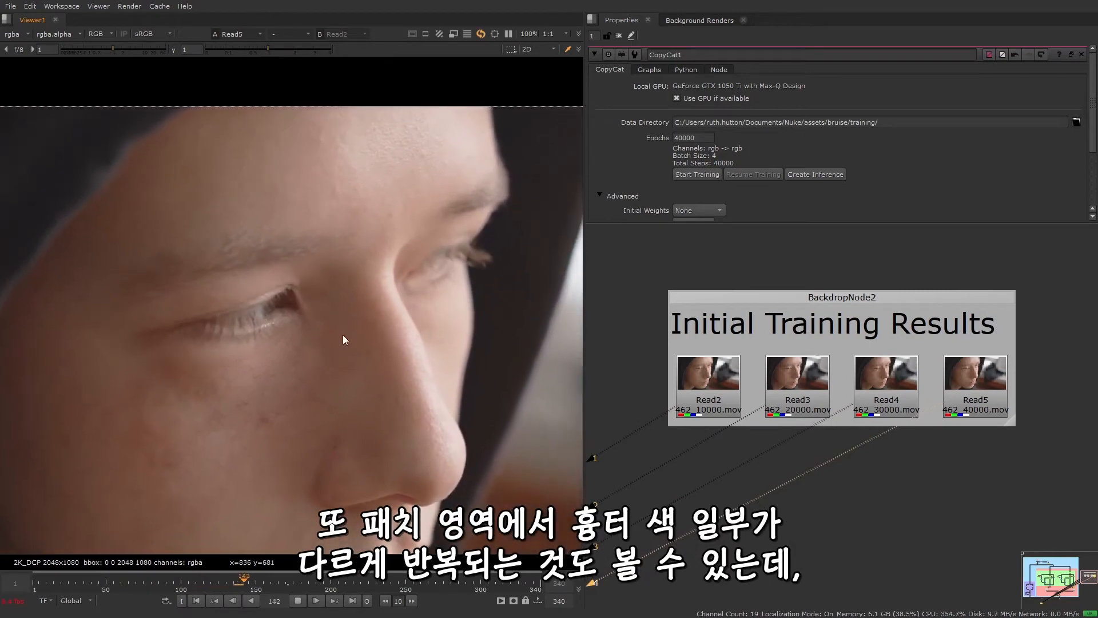
key("3")
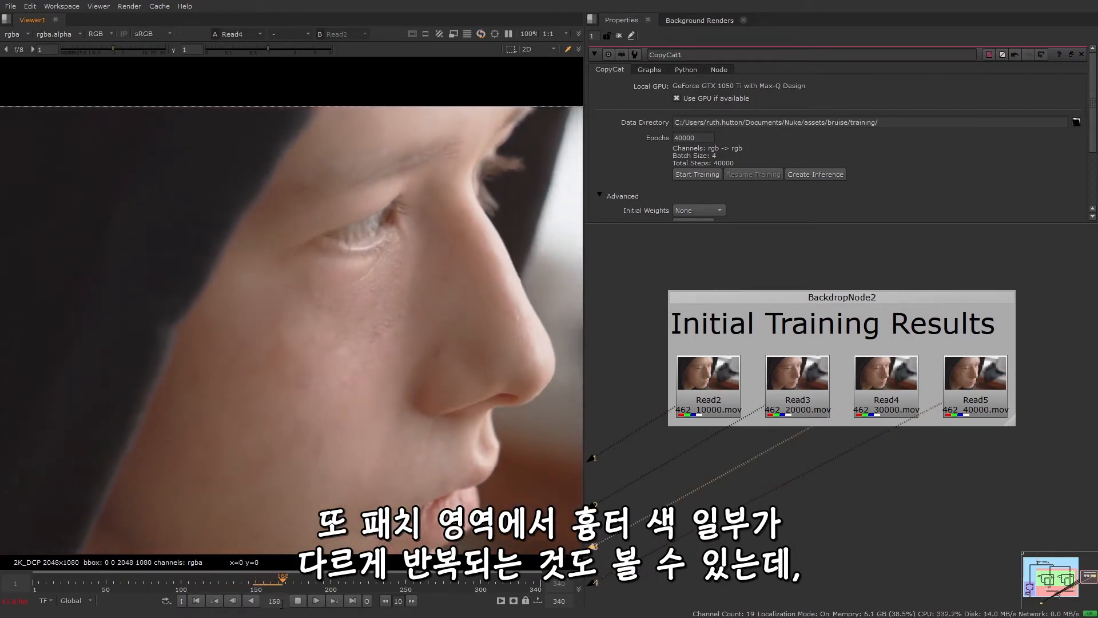
- Compare the shadow-to-light transition on the face between the Read4 and Read2 results, replaying from around frame 100 and pausing at frame 180
left_click(143, 582)
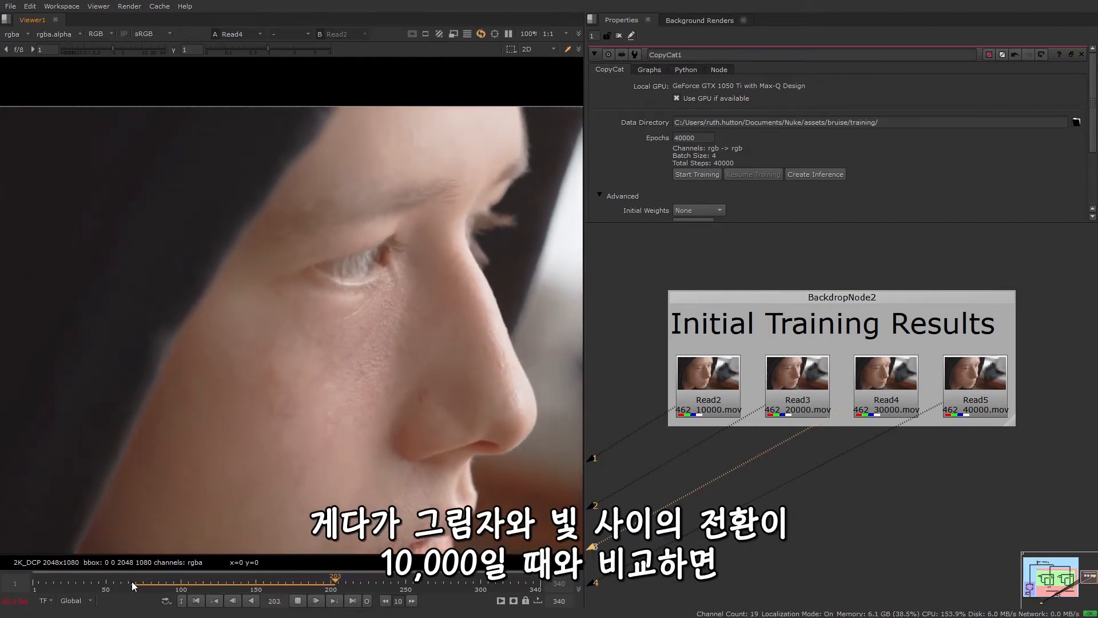
left_click(139, 581)
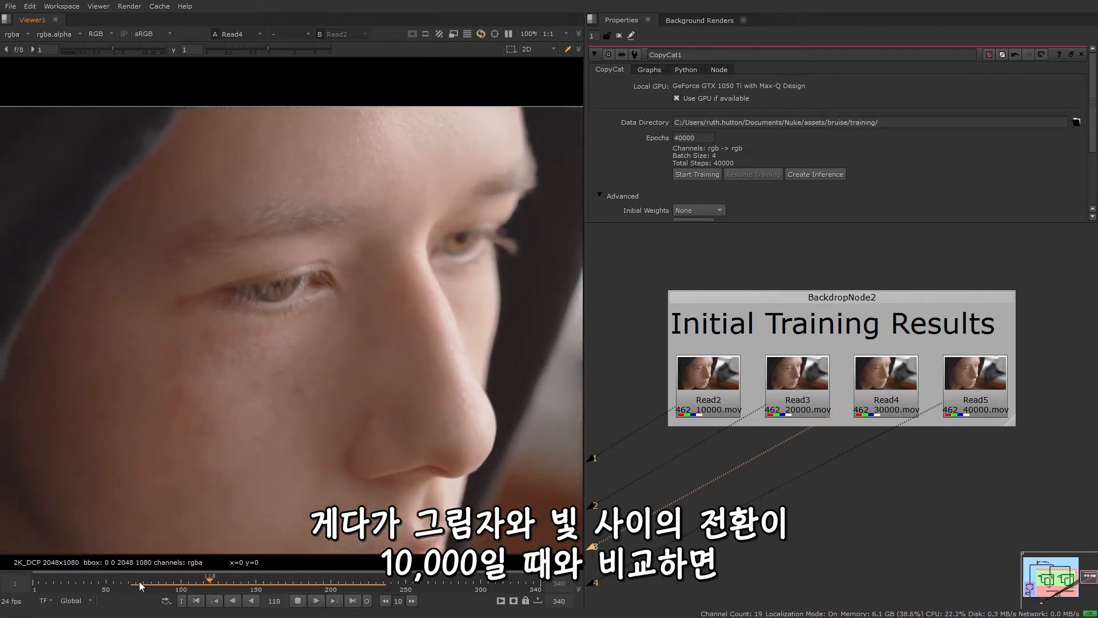
key("1")
left_click(180, 581)
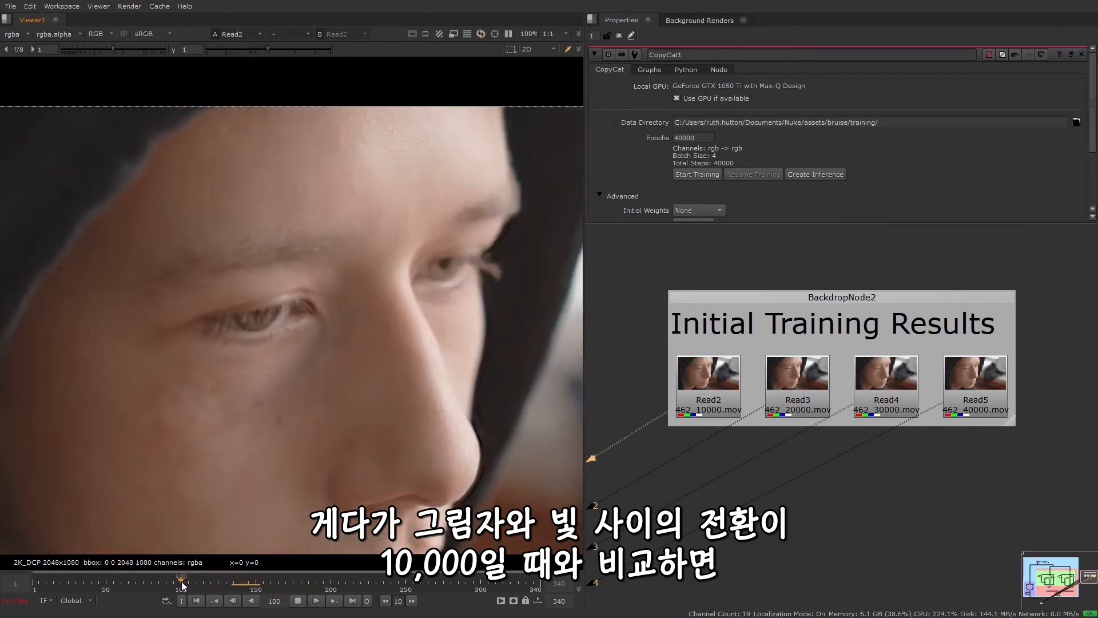
left_click(275, 580)
left_click_drag(275, 580, 245, 581)
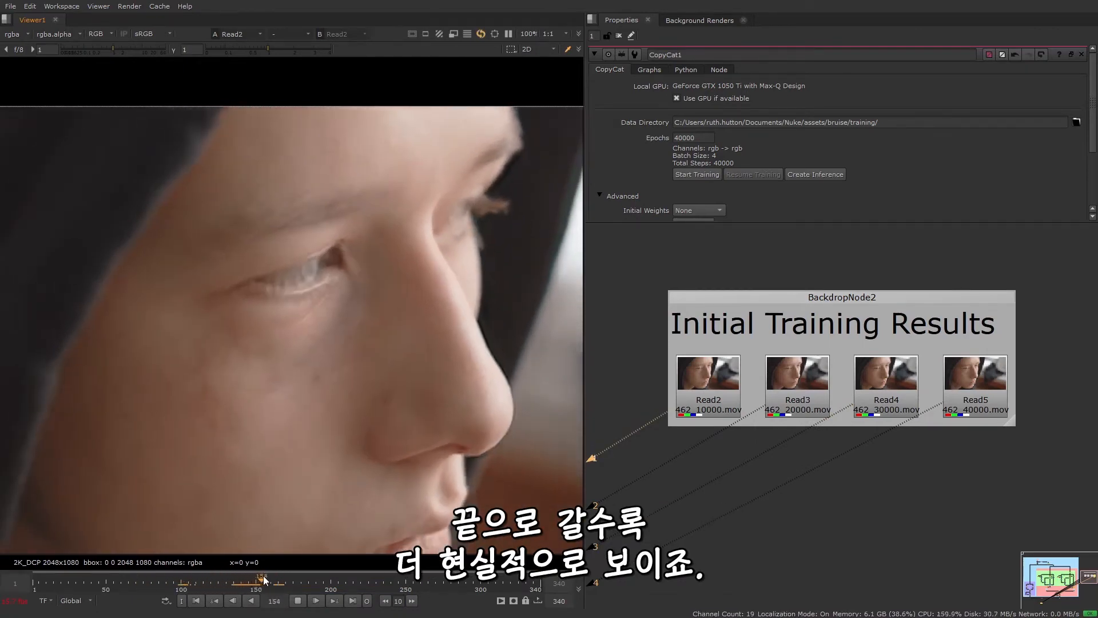
left_click(298, 601)
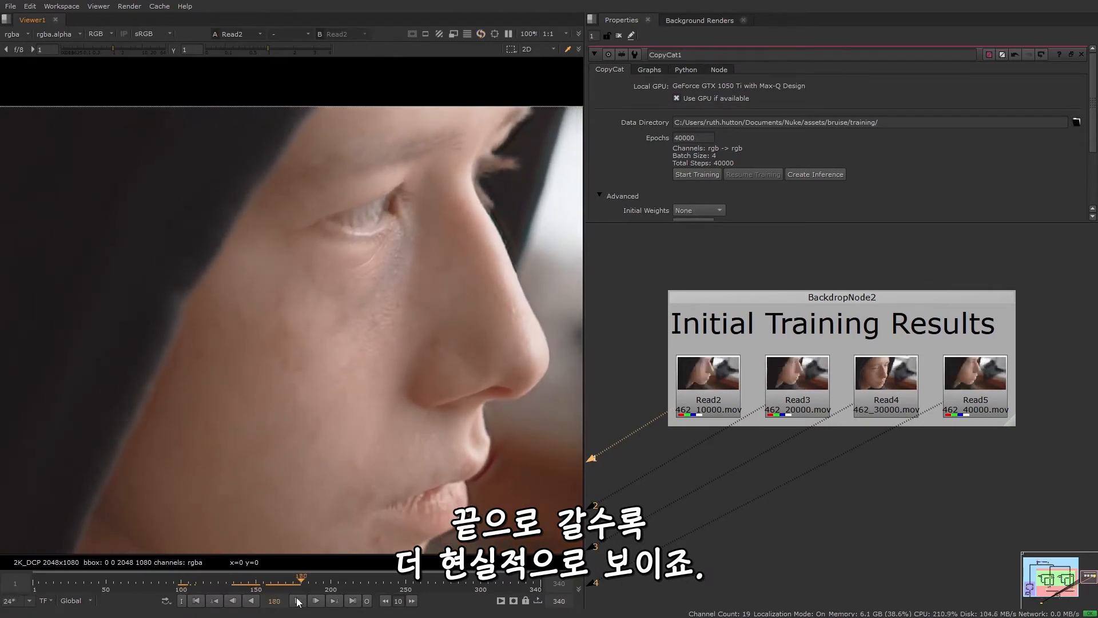
key("4")
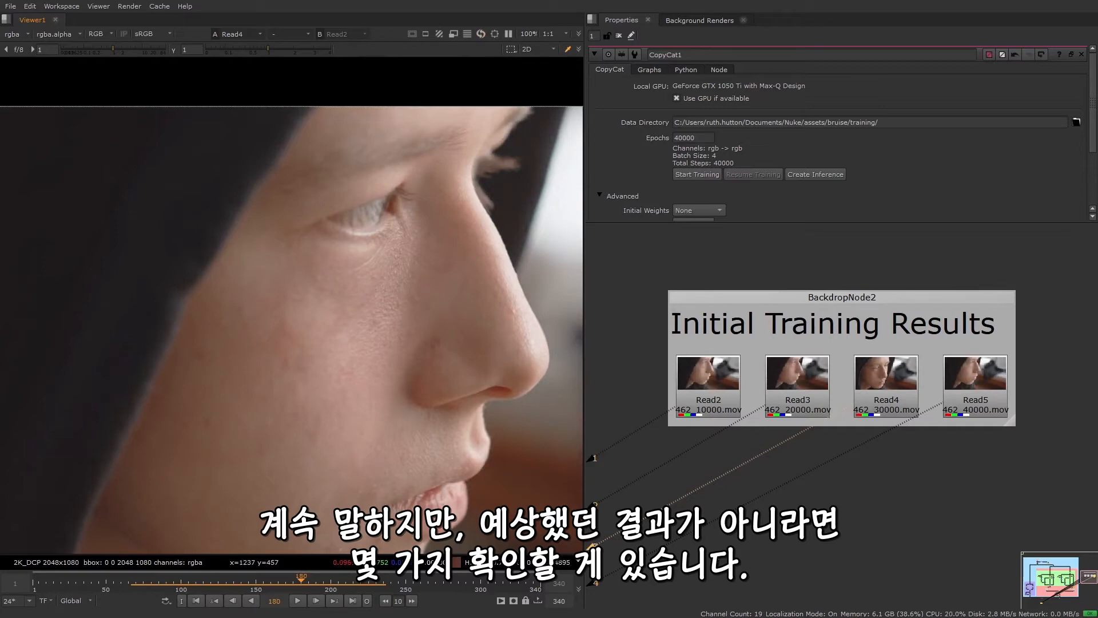
- Examine the Input backdrop's Crop1 and AppendClip nodes alongside the ground-truth branch feeding CopyCat1 in the node graph
scroll(707, 554, "down", 2)
middle_click_drag(707, 554, 1077, 312)
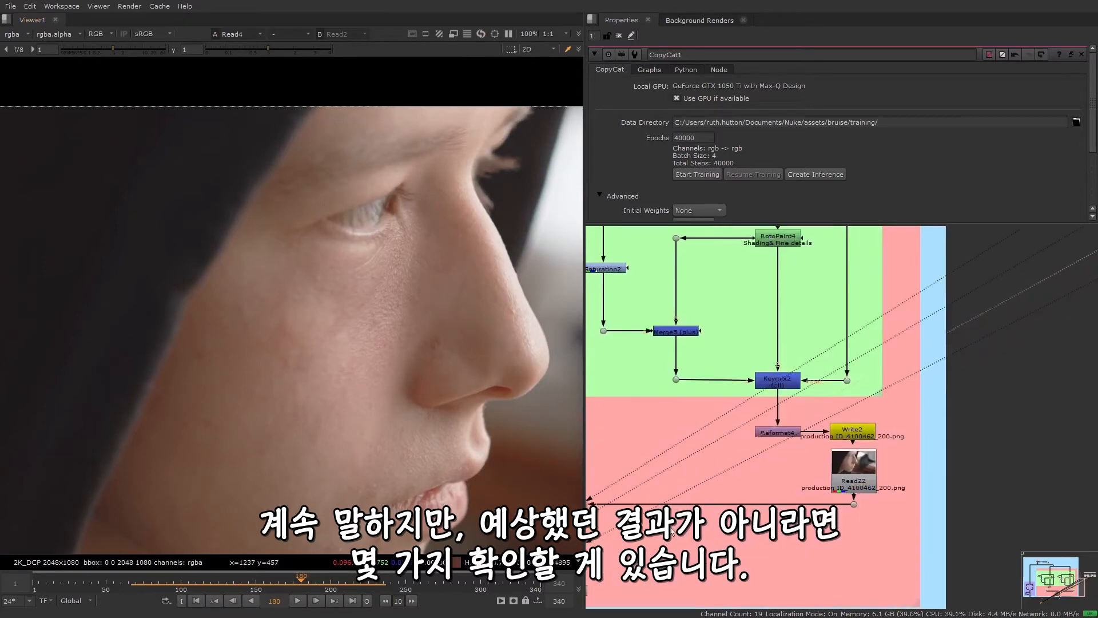
middle_click_drag(669, 527, 993, 306)
middle_click_drag(835, 417, 1012, 476)
mouse_move(906, 468)
middle_mouse_down()
mouse_move(661, 498)
mouse_move(897, 454)
middle_mouse_up()
scroll(811, 377, "up", 1)
scroll(728, 501, "down", 2)
middle_click_drag(756, 449, 908, 455)
scroll(855, 424, "up", 2)
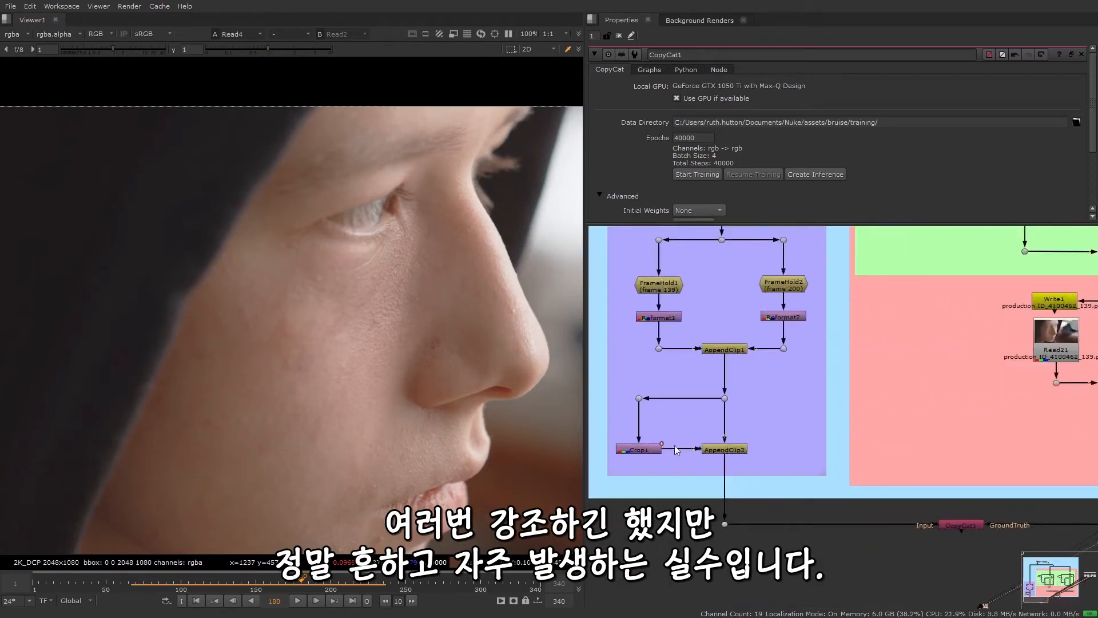
scroll(804, 427, "down", 1)
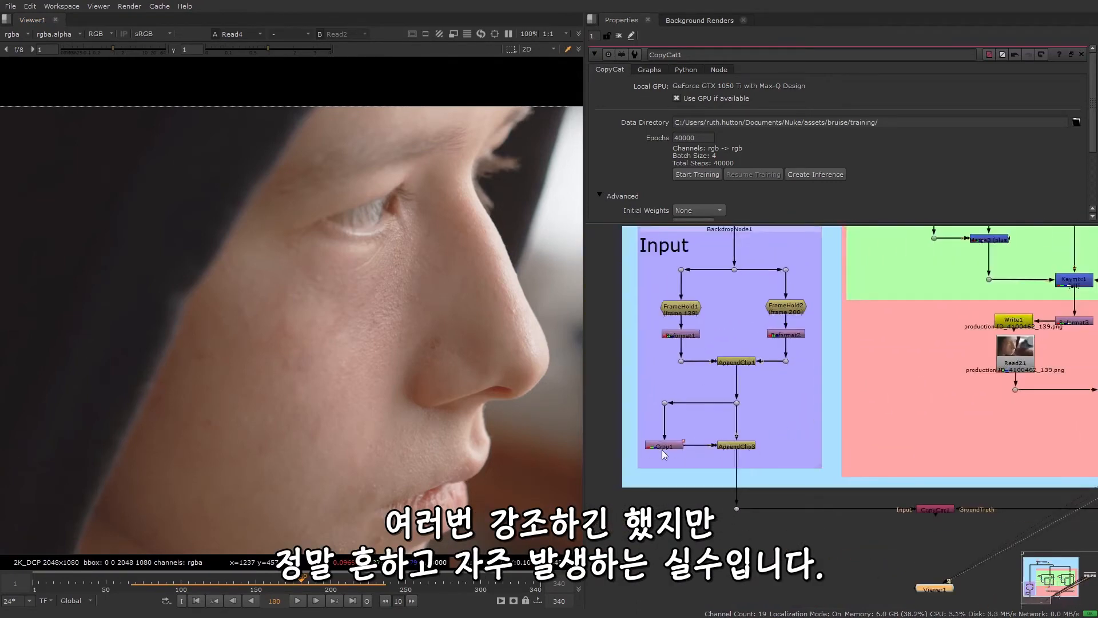
scroll(866, 440, "down", 2)
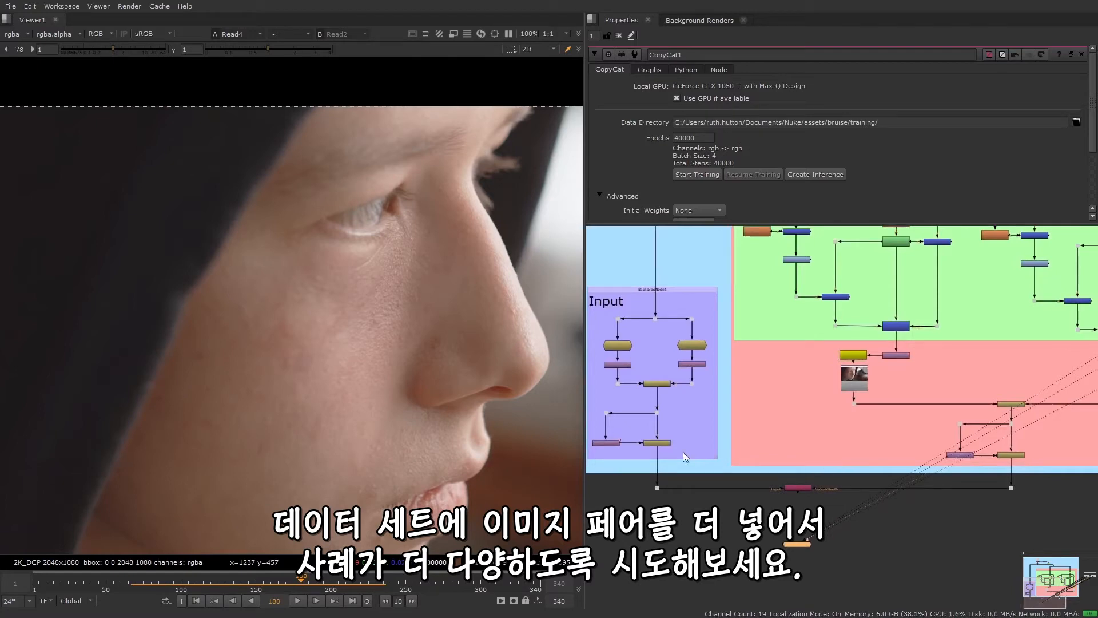
- Examine the cheek patch in light and shadow in the Read4 and Read5 results by scrubbing and playing through the shot
scroll(400, 272, "up", 2)
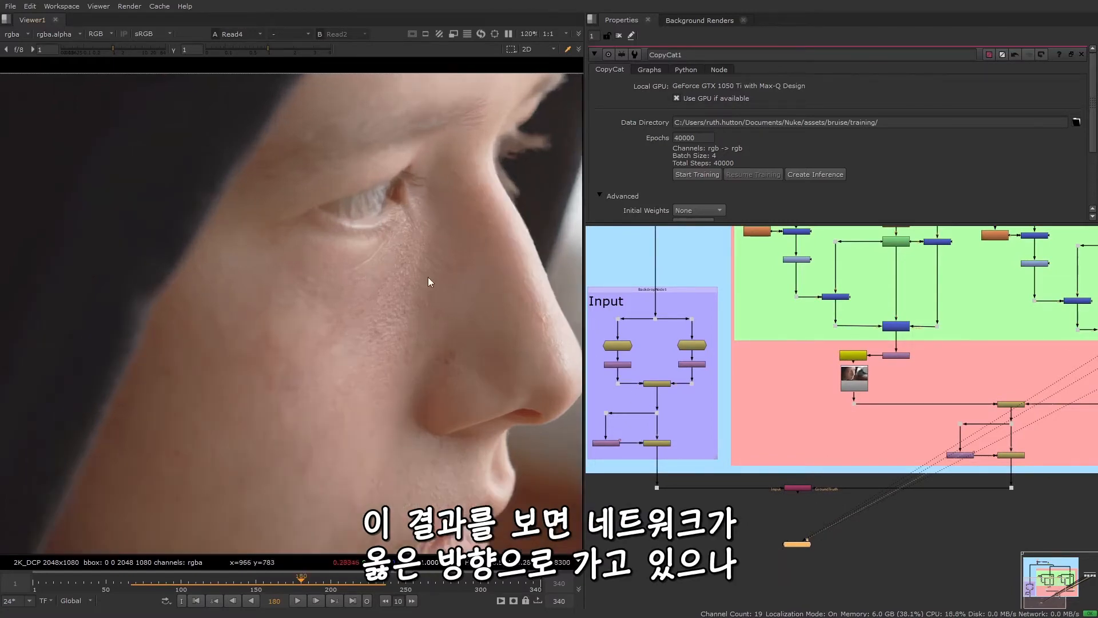
left_click_drag(155, 582, 419, 587)
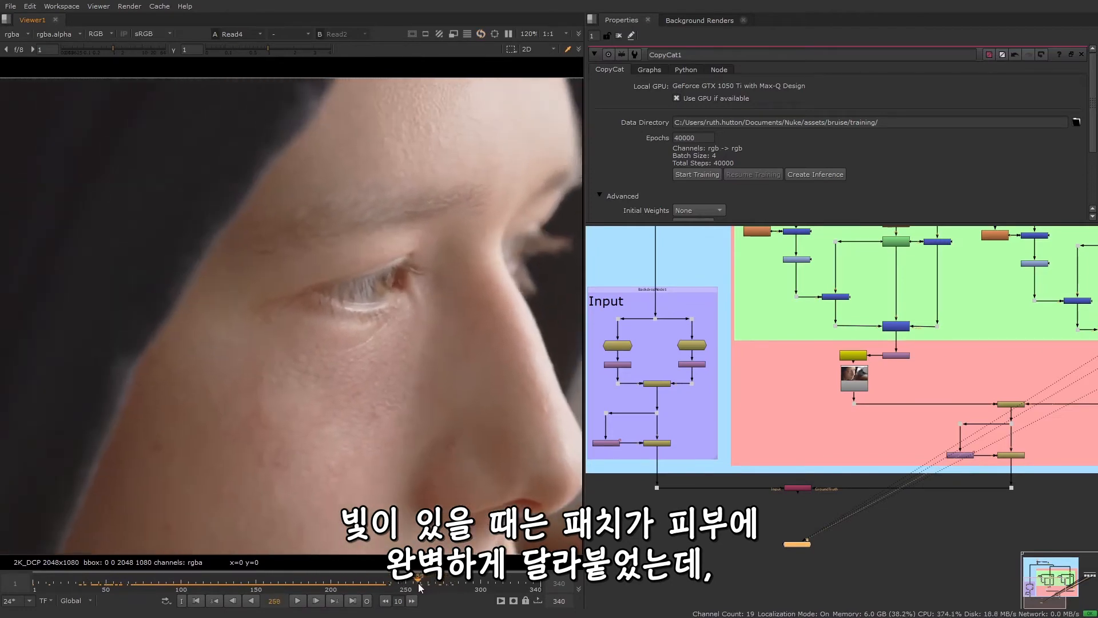
left_click(297, 601)
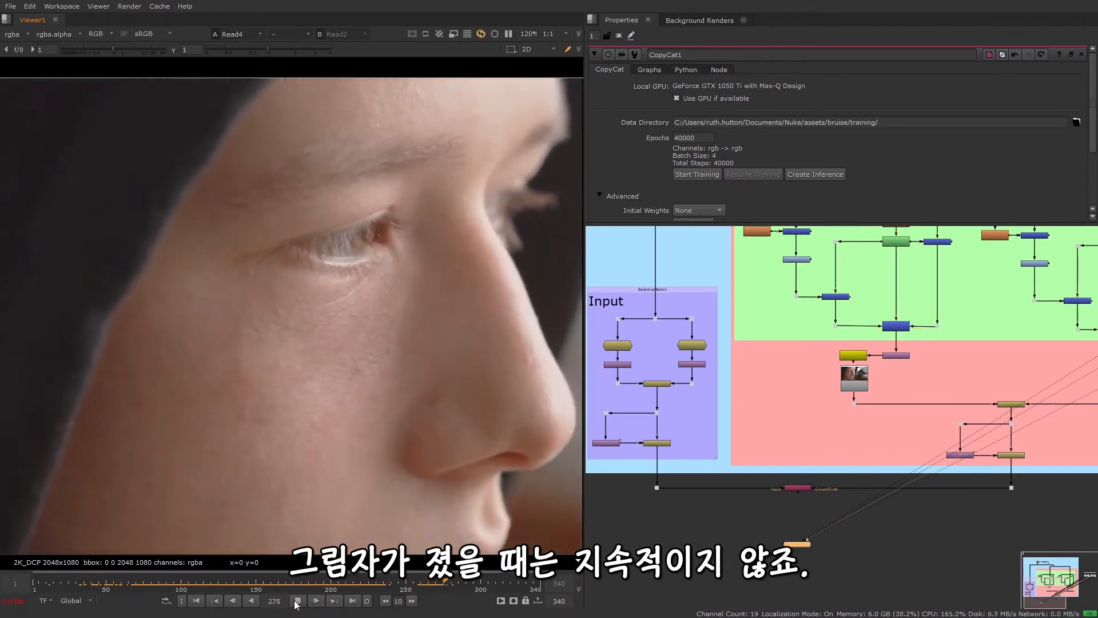
left_click(297, 601)
left_click_drag(98, 582, 170, 581)
key("3")
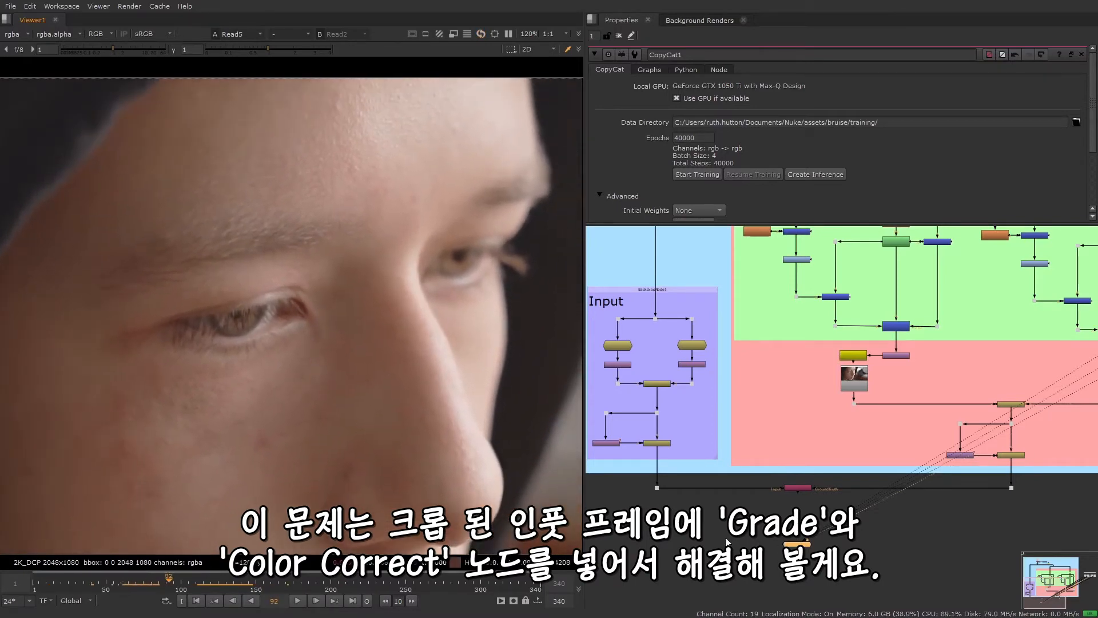
- Widen the node graph and properties panes while framing Crop1 in the Input backdrop
middle_click_drag(766, 534, 843, 524)
scroll(674, 437, "up", 3)
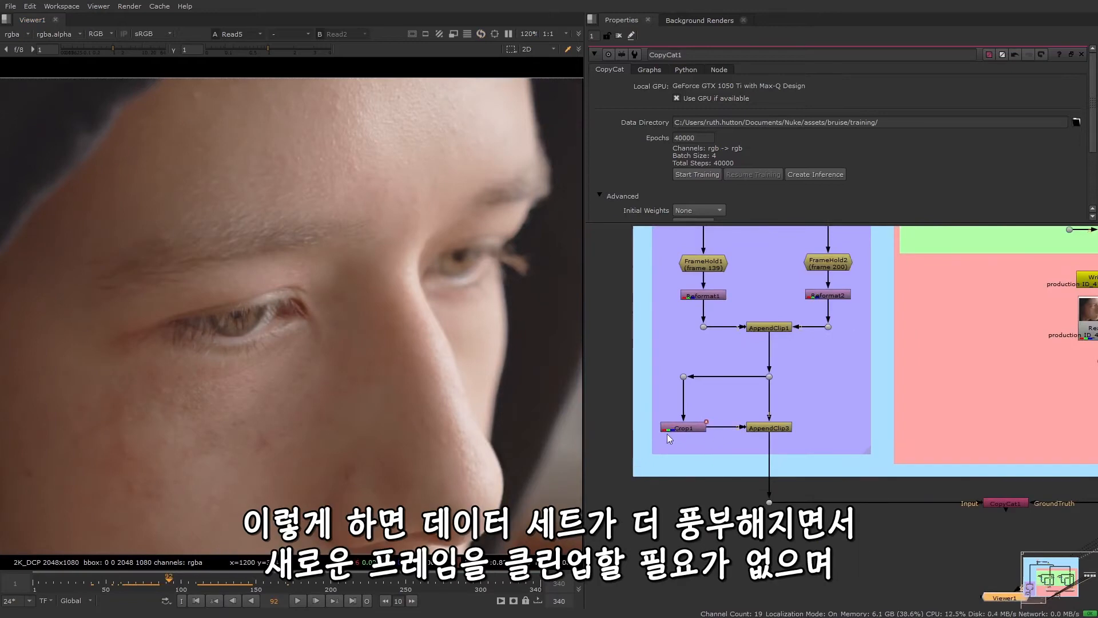
left_click_drag(585, 443, 461, 452)
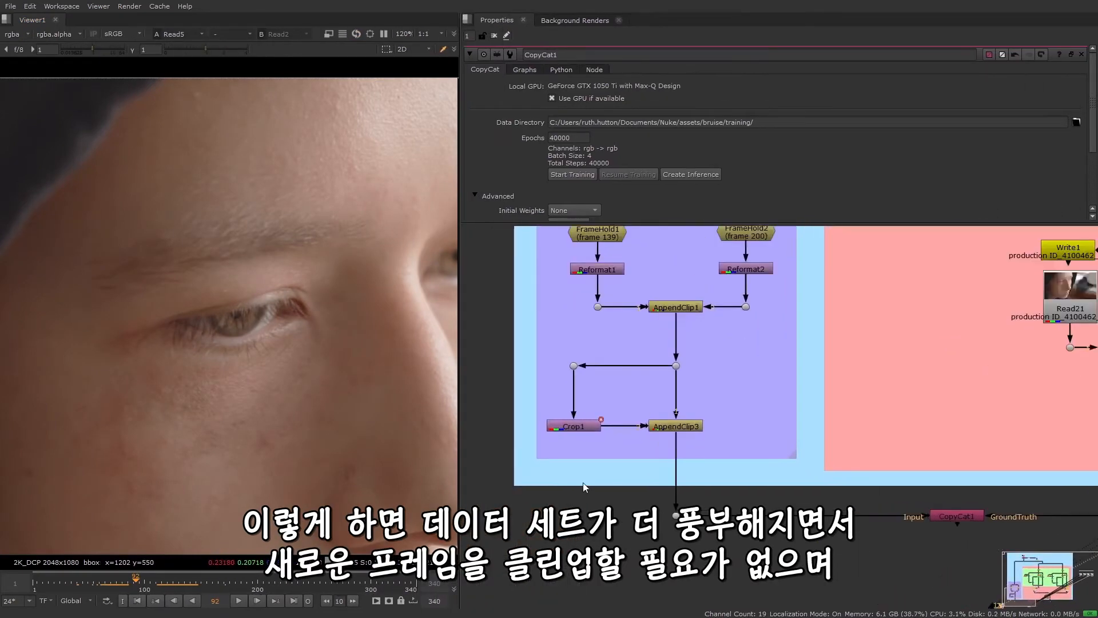
- Connect Crop1 to viewer input 1 and display its full cropped image at frame 1
left_click(587, 437)
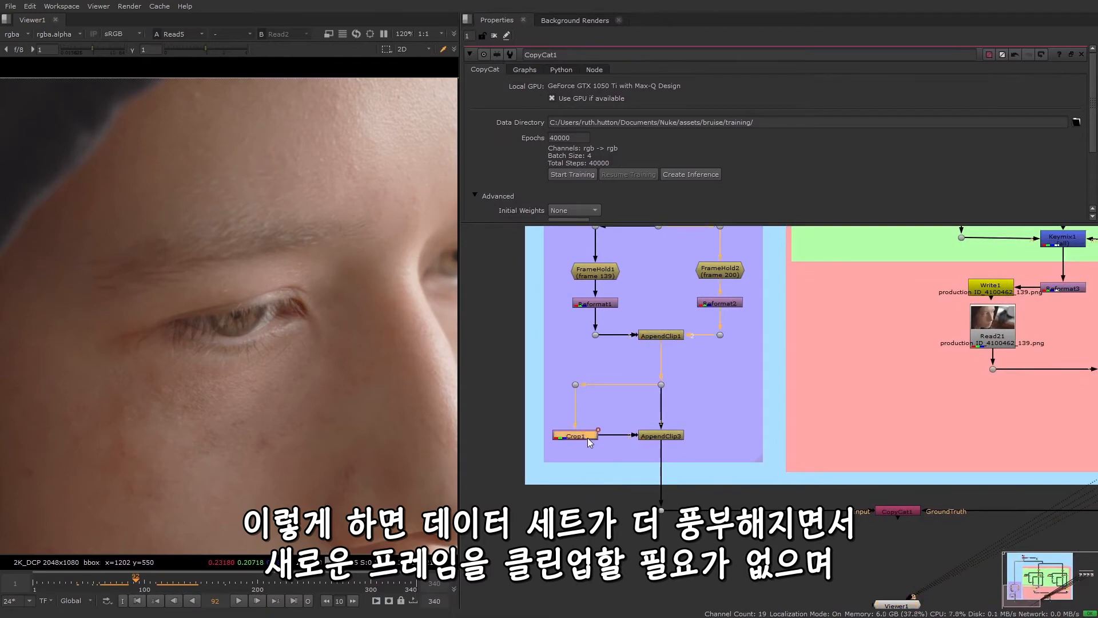
key("1")
scroll(382, 427, "down", 6)
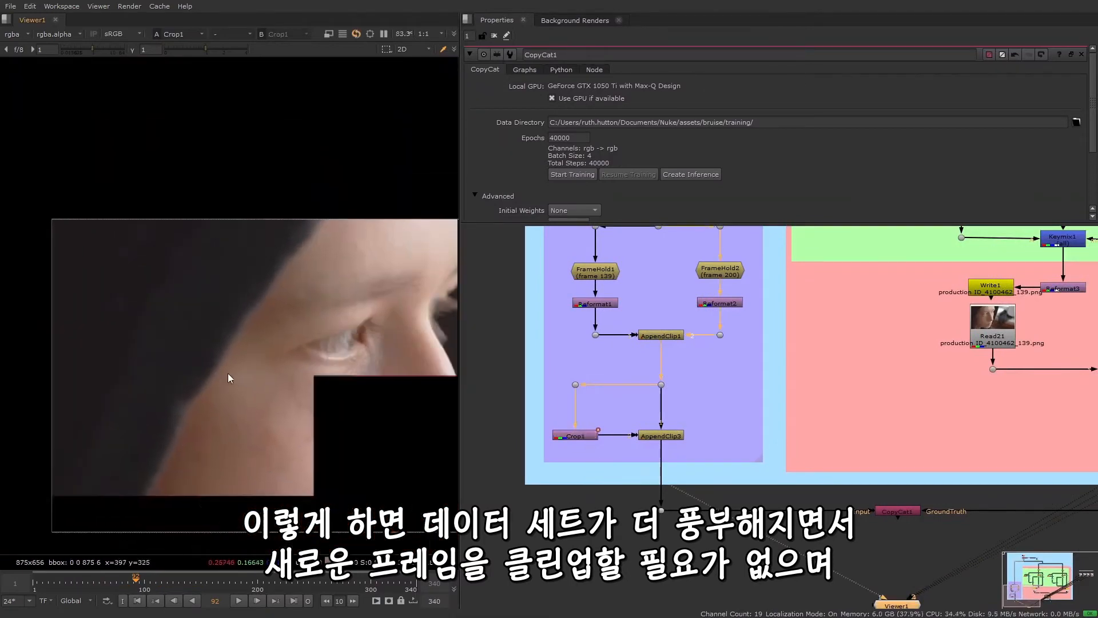
left_click(137, 601)
middle_click_drag(224, 477, 245, 453)
scroll(606, 535, "up", 2)
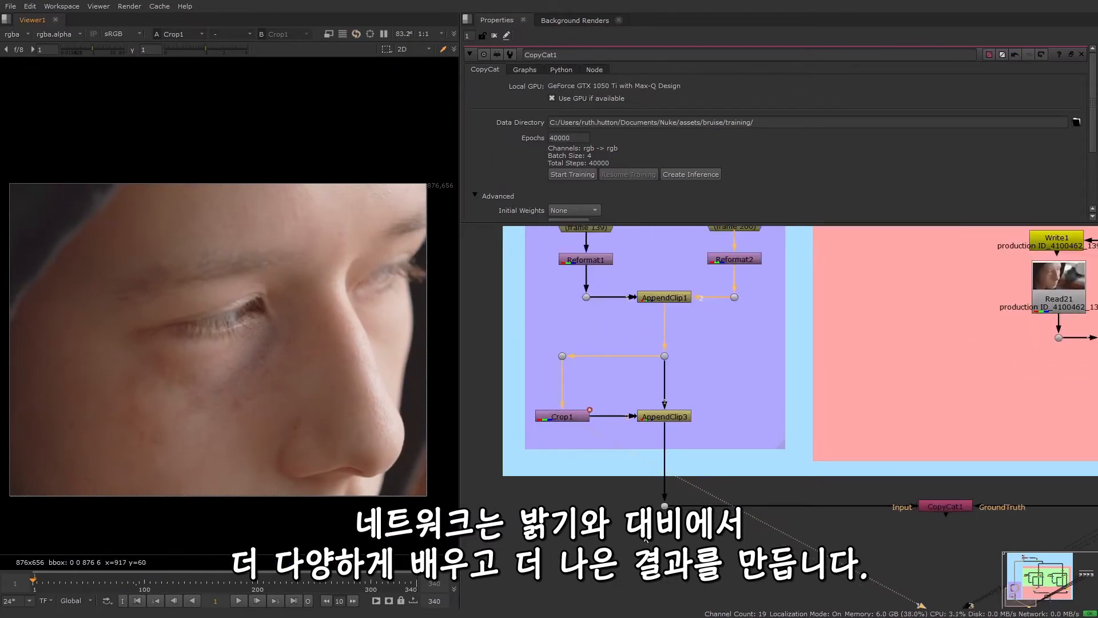
- Make the properties pane taller and add a Grade node fed by Crop1, placed just below the Input backdrop
left_click_drag(651, 223, 642, 266)
middle_click_drag(591, 502, 587, 463)
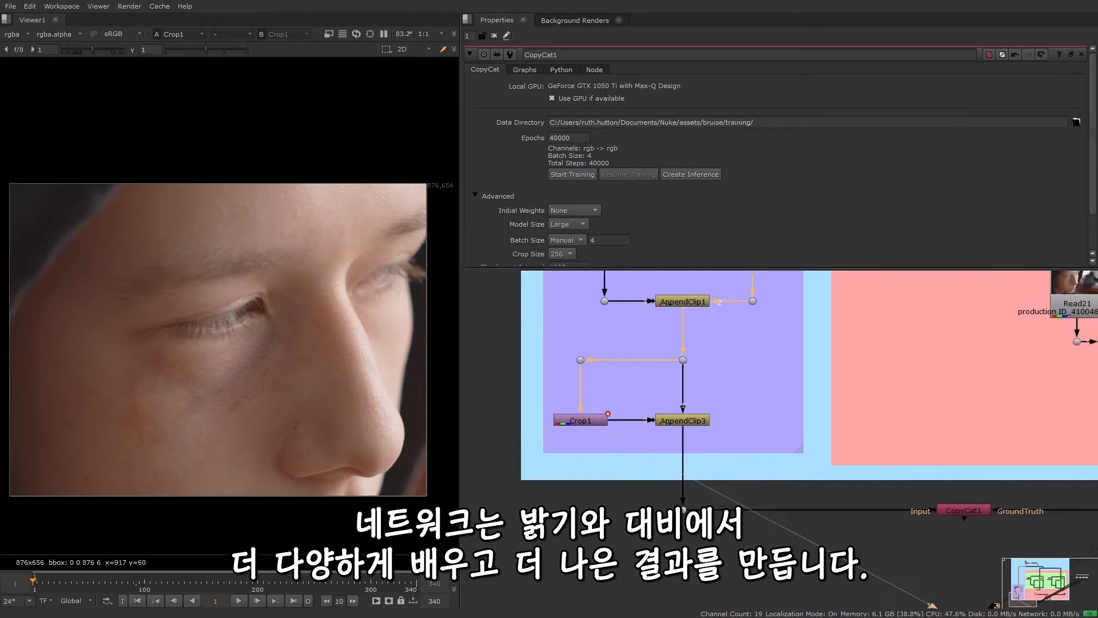
left_click(596, 417)
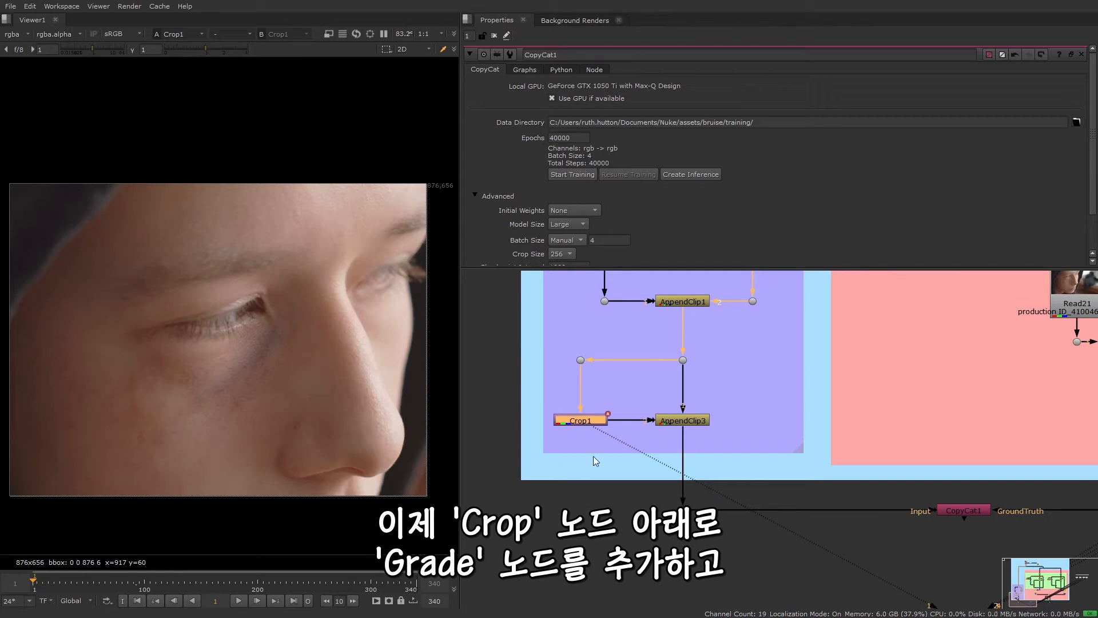
key("g")
left_click_drag(596, 439, 541, 497)
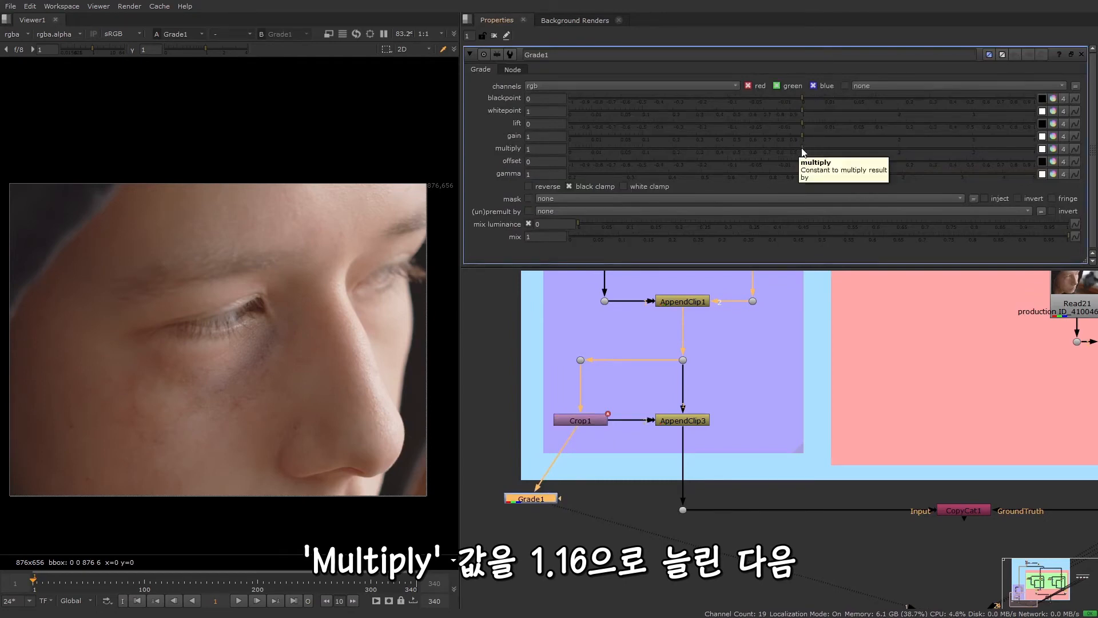
- Set Grade1's multiply to 1.16 and its gamma to 0.69 to raise the contrast of the cropped image
left_click_drag(801, 147, 813, 144)
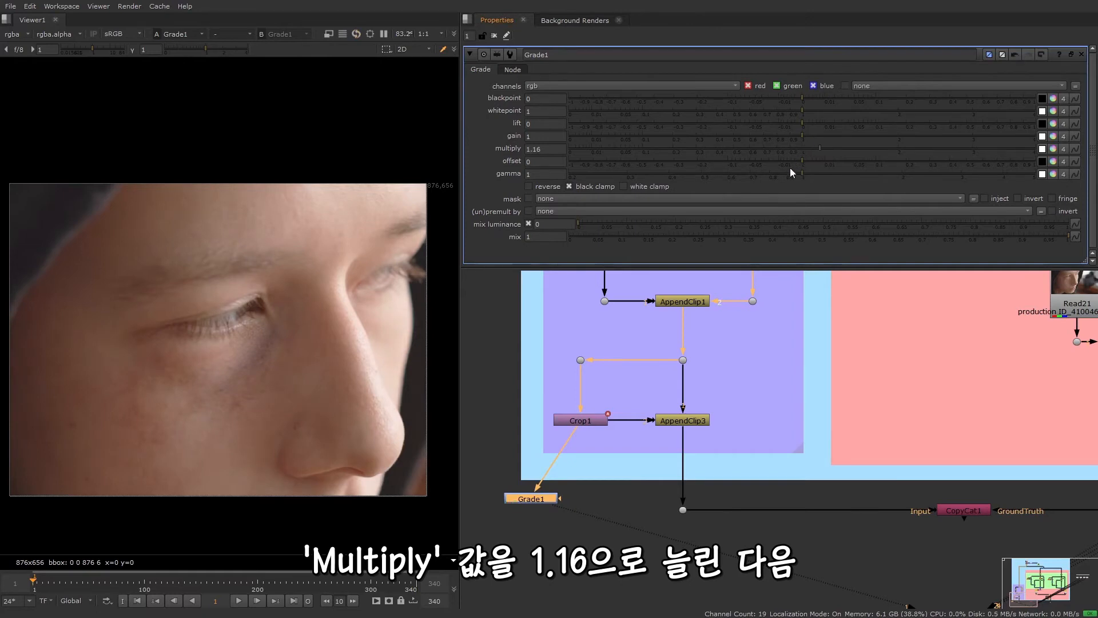
left_click_drag(784, 174, 743, 174)
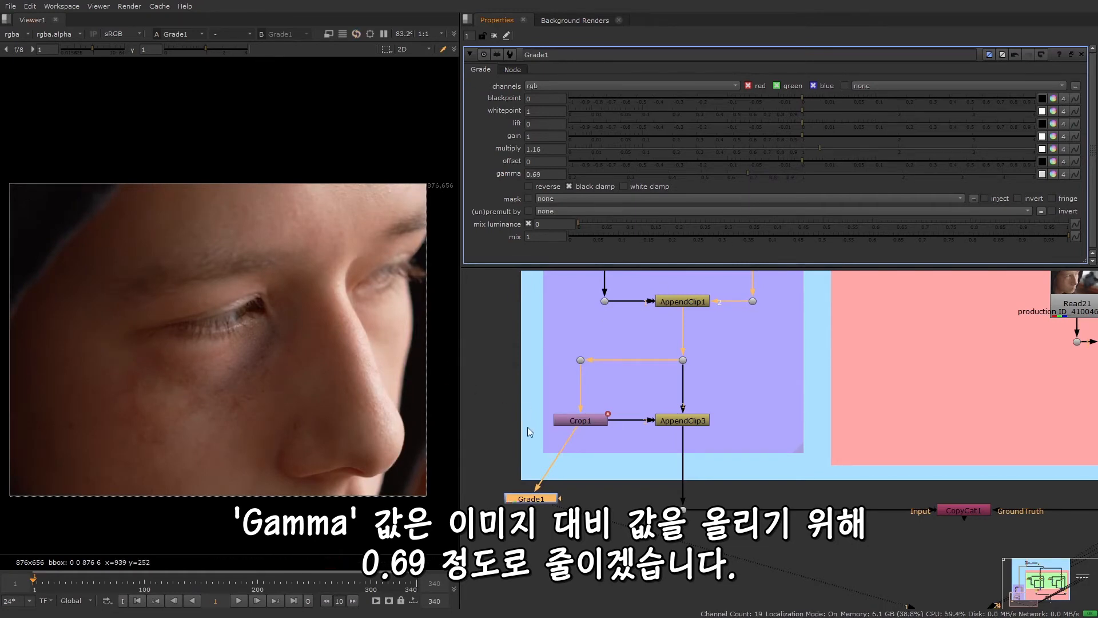
- Add a ColorCorrect node beside Grade1, feed it from Crop1, and show it on viewer input 1
left_click(625, 501)
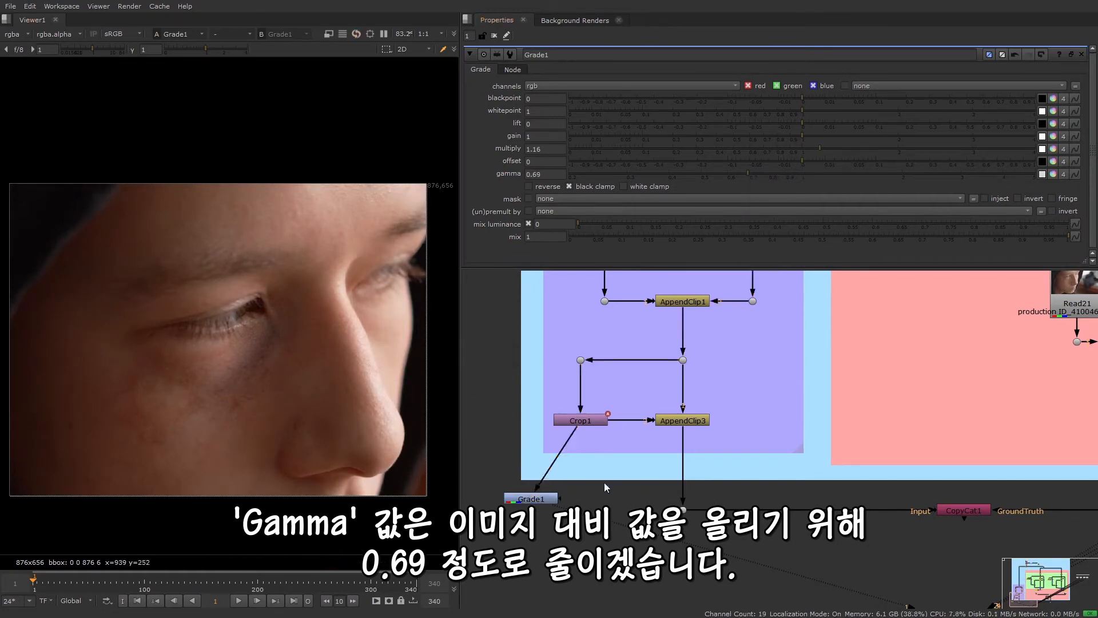
key("c")
left_click_drag(612, 486, 593, 417)
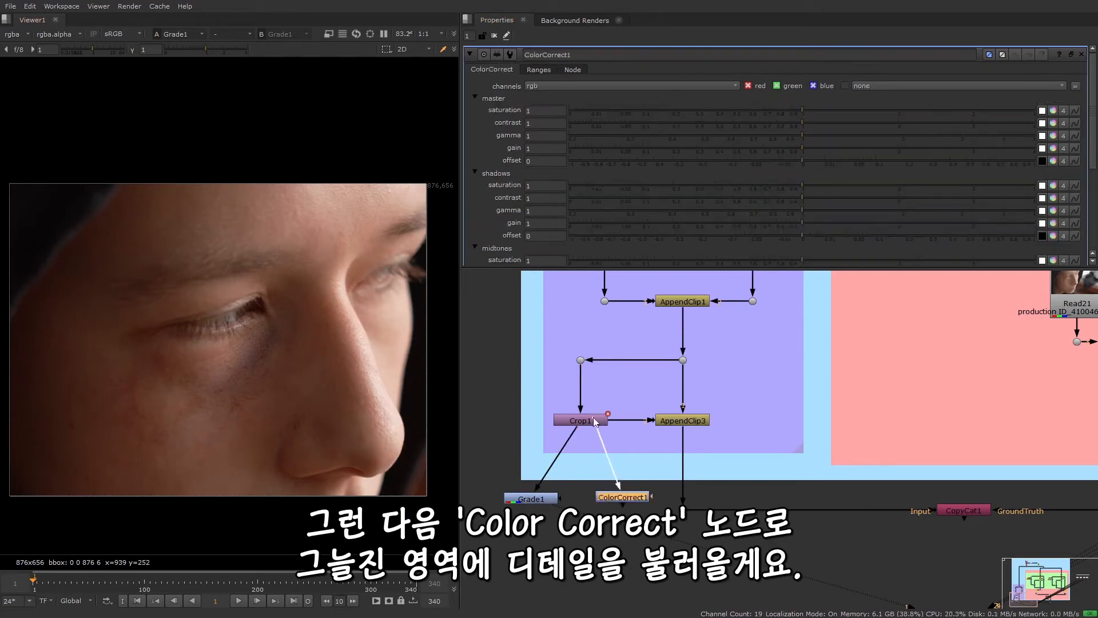
key("1")
left_click_drag(617, 498, 619, 500)
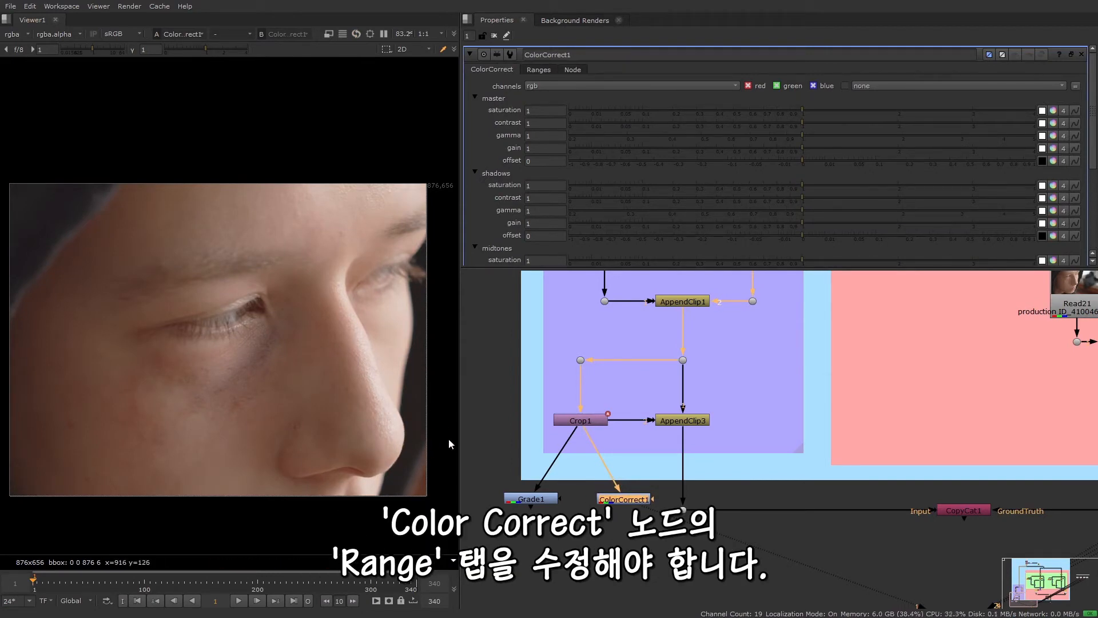
- Move the end point of ColorCorrect1's shadow range curve to 0, enlarging the properties pane to see the graph
left_click(542, 71)
left_click_drag(484, 268, 485, 373)
left_click(495, 96)
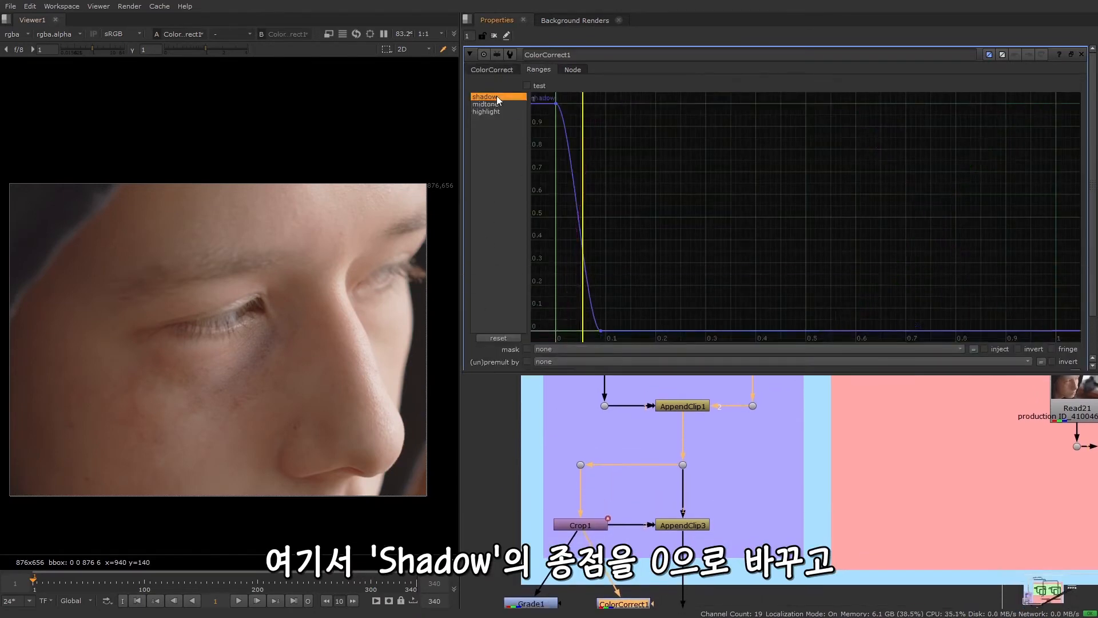
left_click_drag(599, 330, 556, 330)
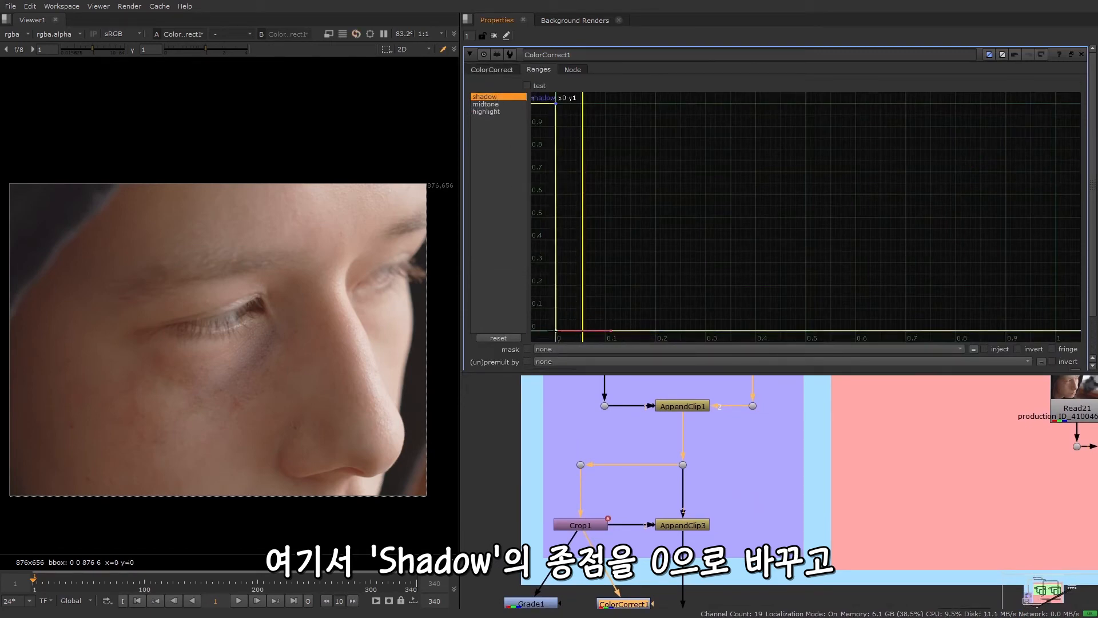
- Set ColorCorrect1's highlight range to start at about 0.051 and end at about 0.41, and check the midtone curve
left_click(501, 112)
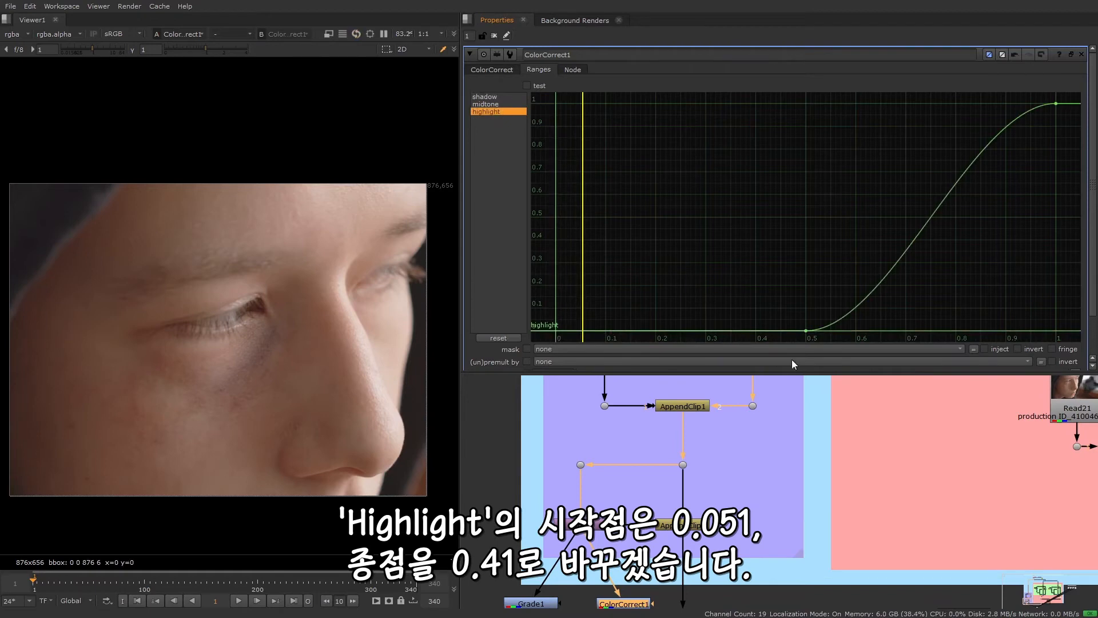
left_click_drag(805, 330, 642, 328)
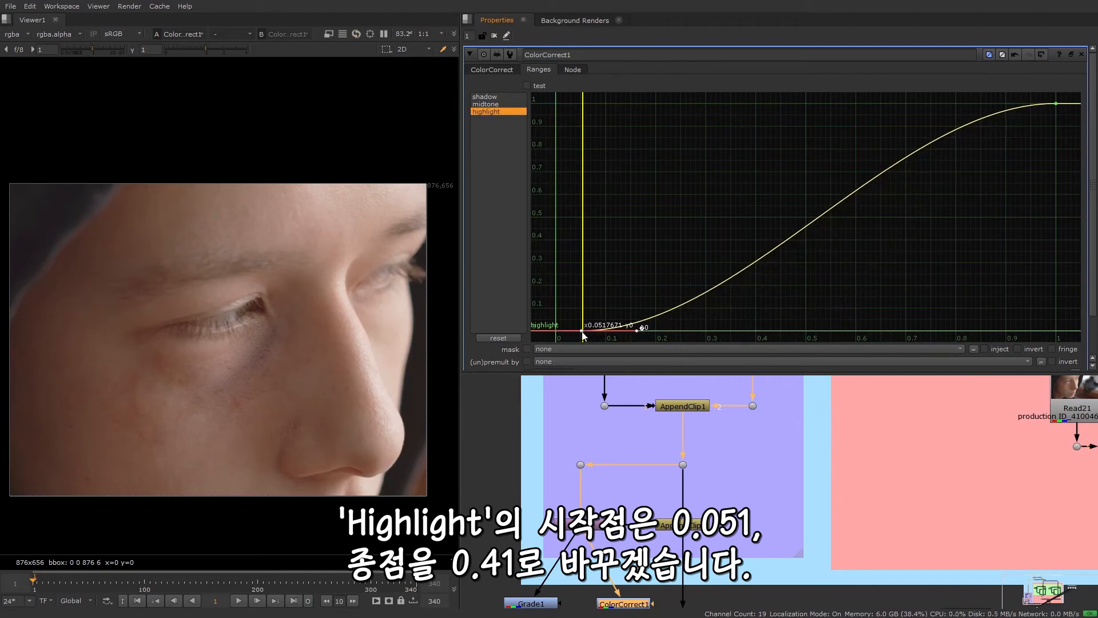
left_click_drag(1057, 103, 824, 101)
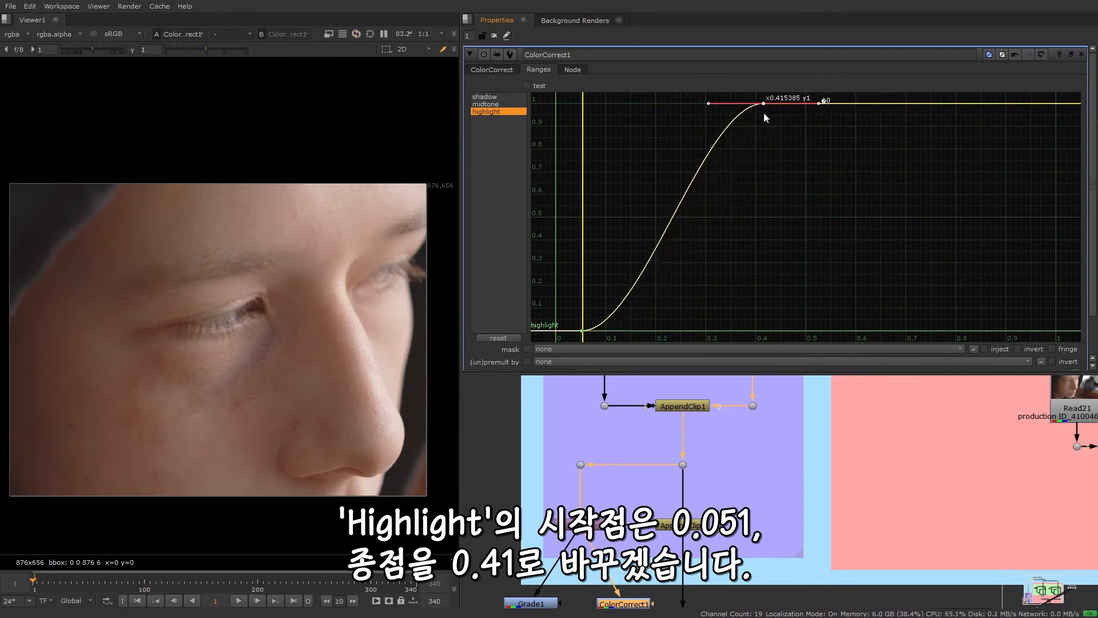
left_click(510, 105)
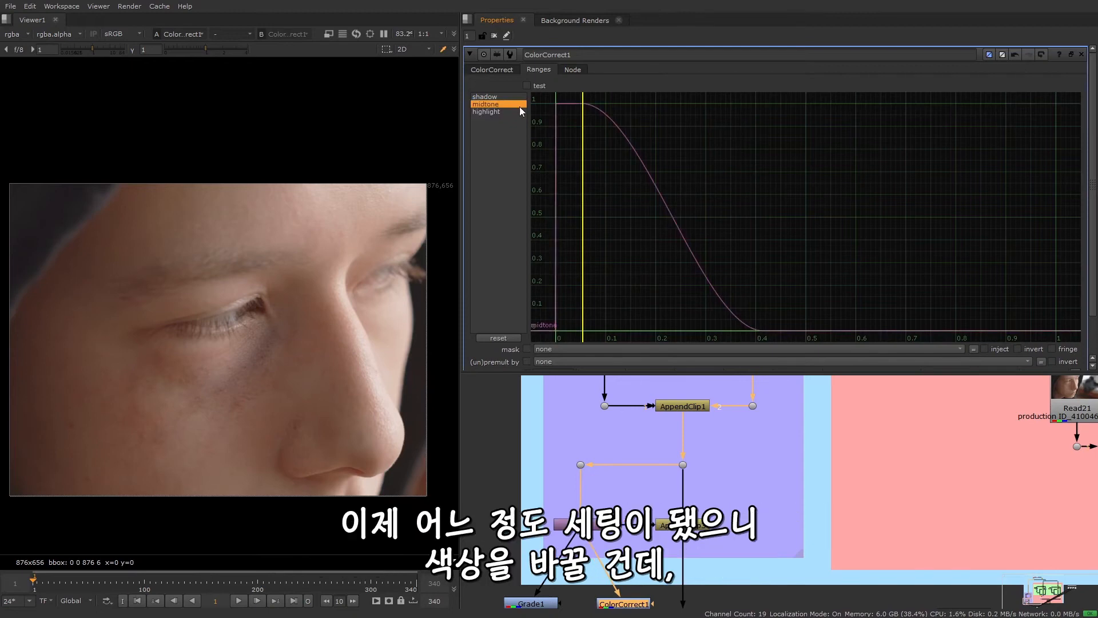
- Set ColorCorrect1's midtones to saturation 0.42, contrast 1.78 and gain 1.24
left_click(504, 70)
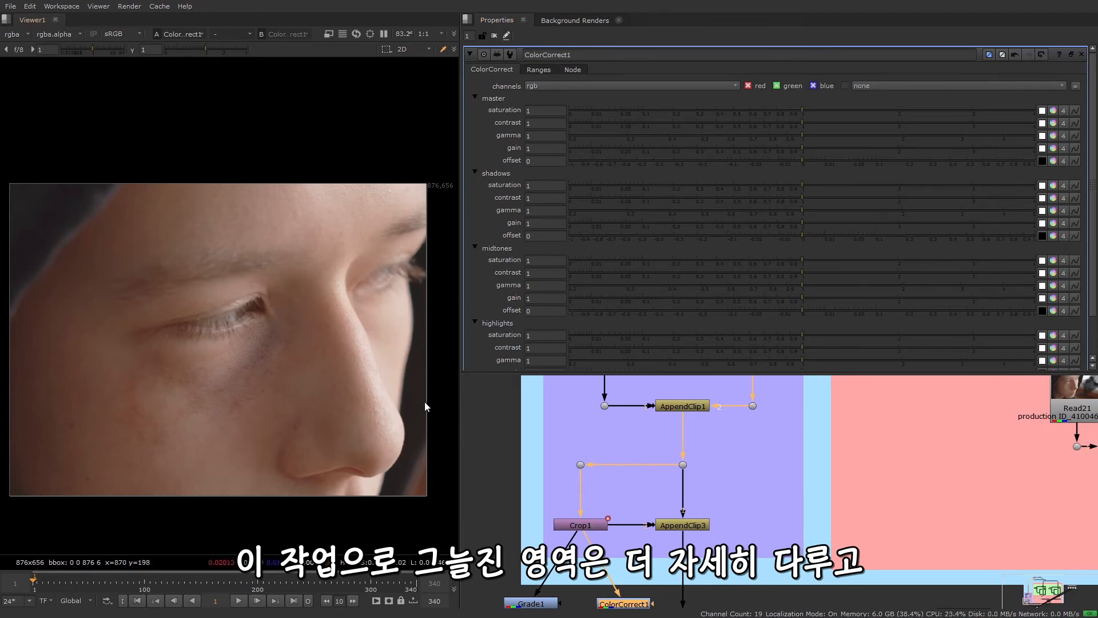
middle_click_drag(566, 611, 566, 578)
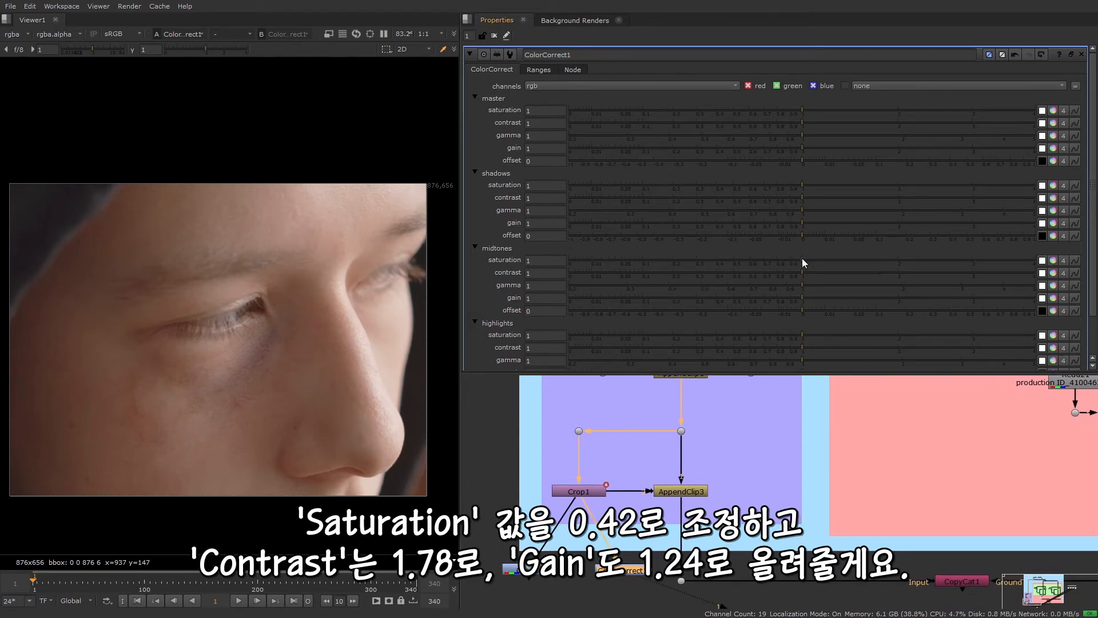
left_click_drag(801, 259, 719, 262)
left_click_drag(804, 275, 880, 267)
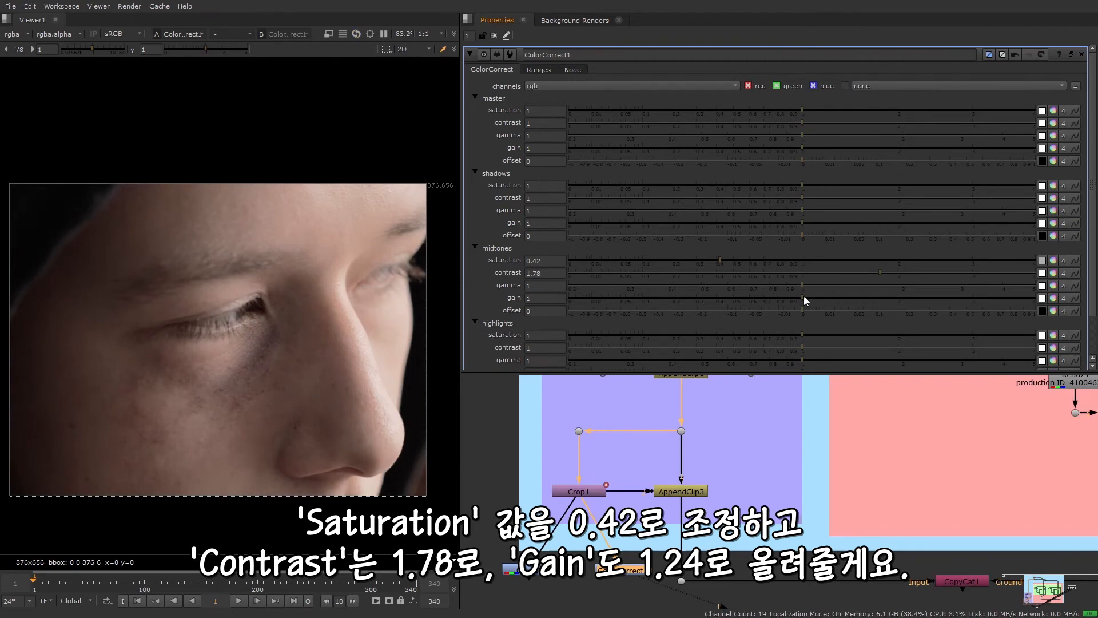
left_click_drag(804, 296, 824, 294)
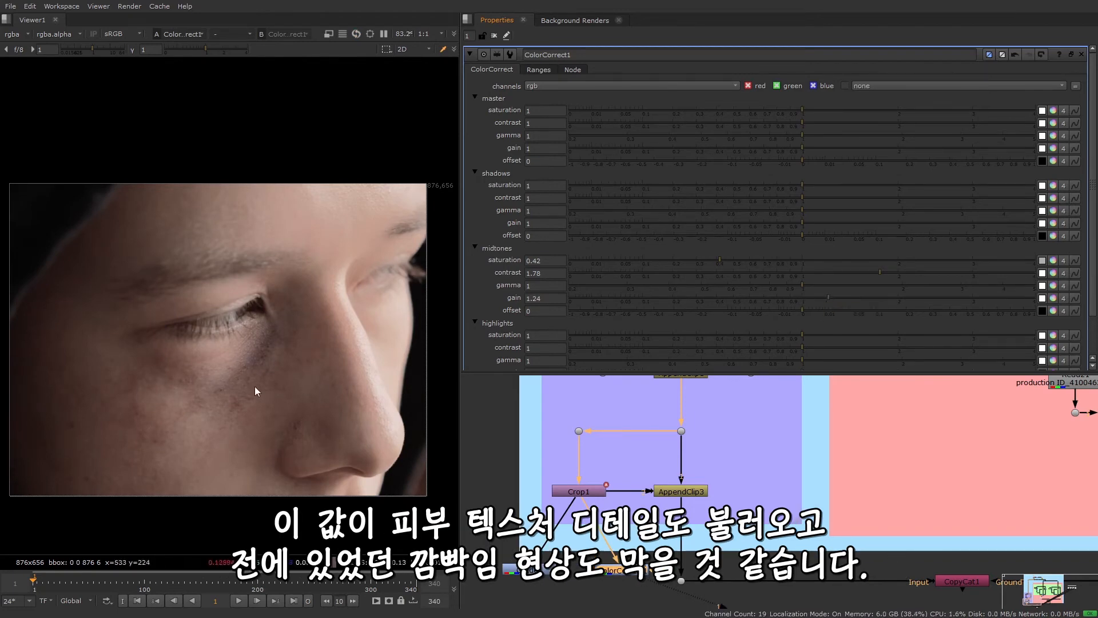
- Inspect the skin texture under the eye up close, and compare Grade1 on viewer input 1 with ColorCorrect1 on input 2
scroll(238, 369, "up", 3)
scroll(270, 366, "up", 1)
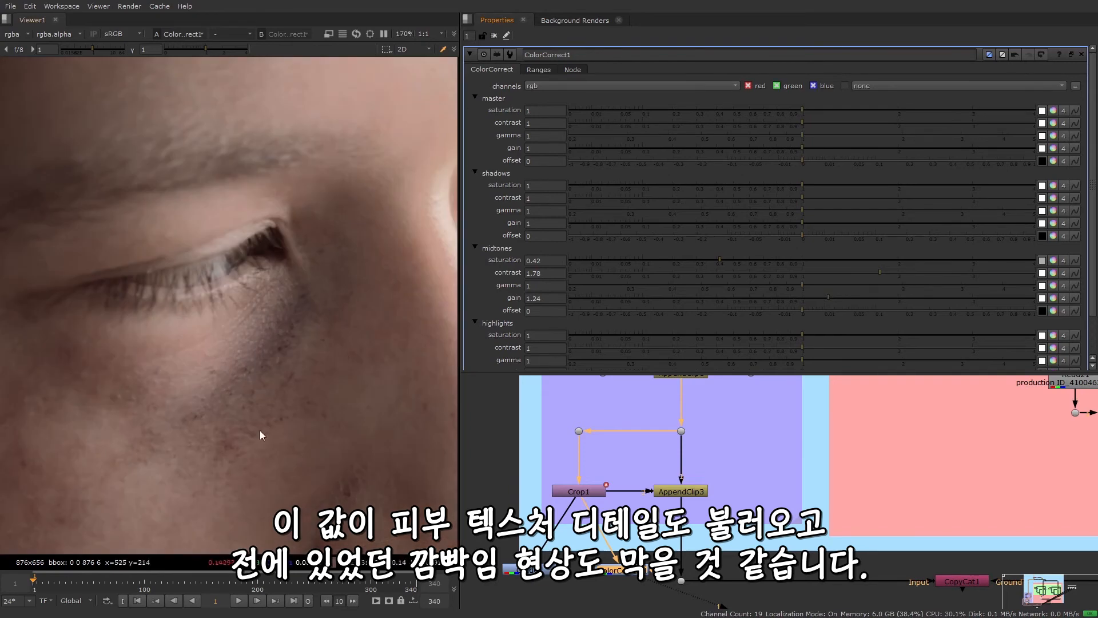
scroll(366, 384, "down", 3)
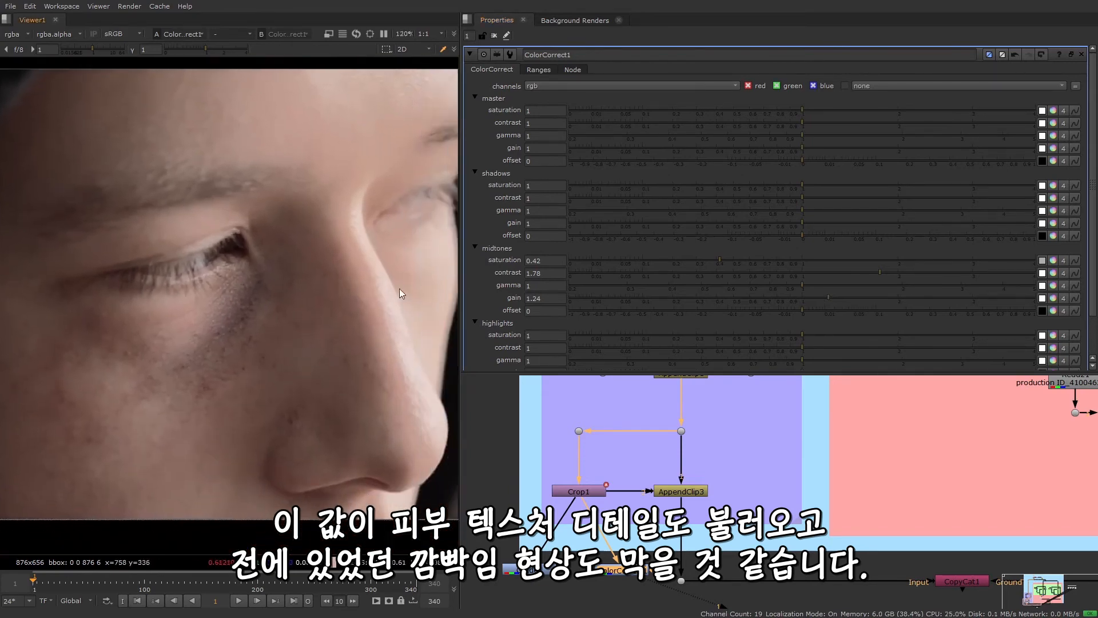
scroll(324, 401, "down", 2)
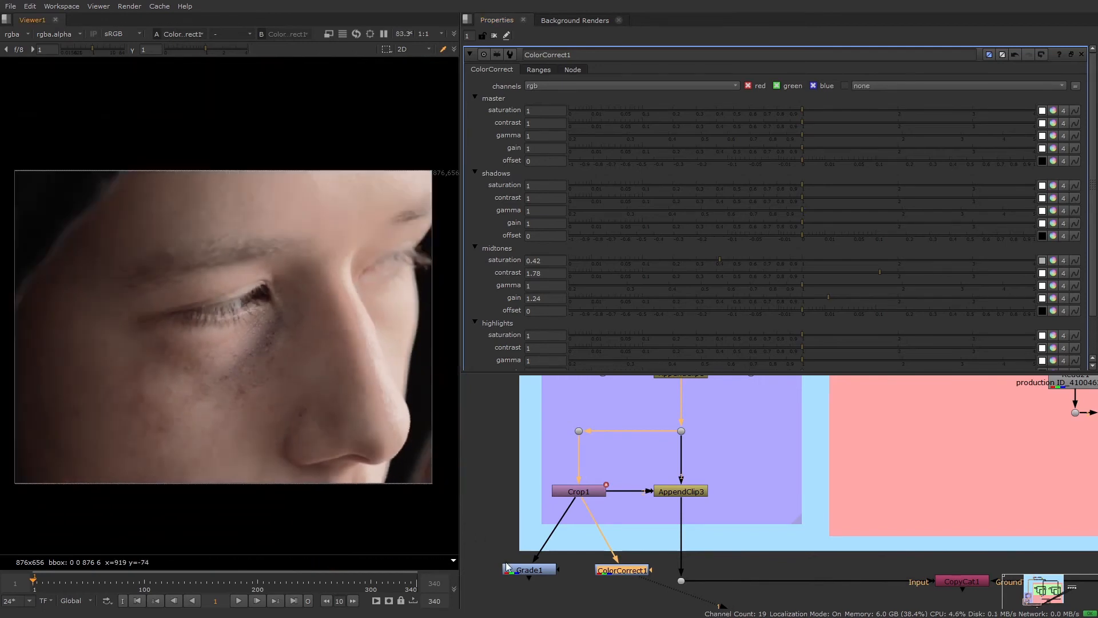
left_click(530, 569)
key("1")
left_click(642, 568)
key("2")
- Route Crop1's output through dots to Grade1 and ColorCorrect1, and connect both nodes into the Input stream's AppendClip node
scroll(586, 592, "down", 4)
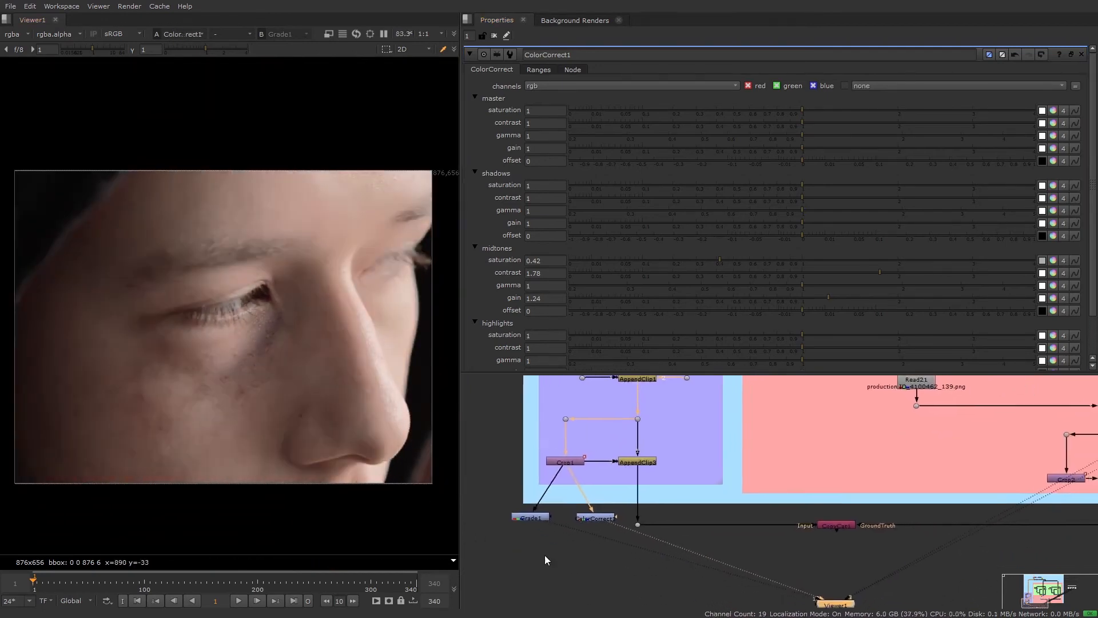
left_click_drag(548, 487, 601, 486, "ctrl")
scroll(579, 510, "up", 2)
left_click_drag(596, 440, 521, 519)
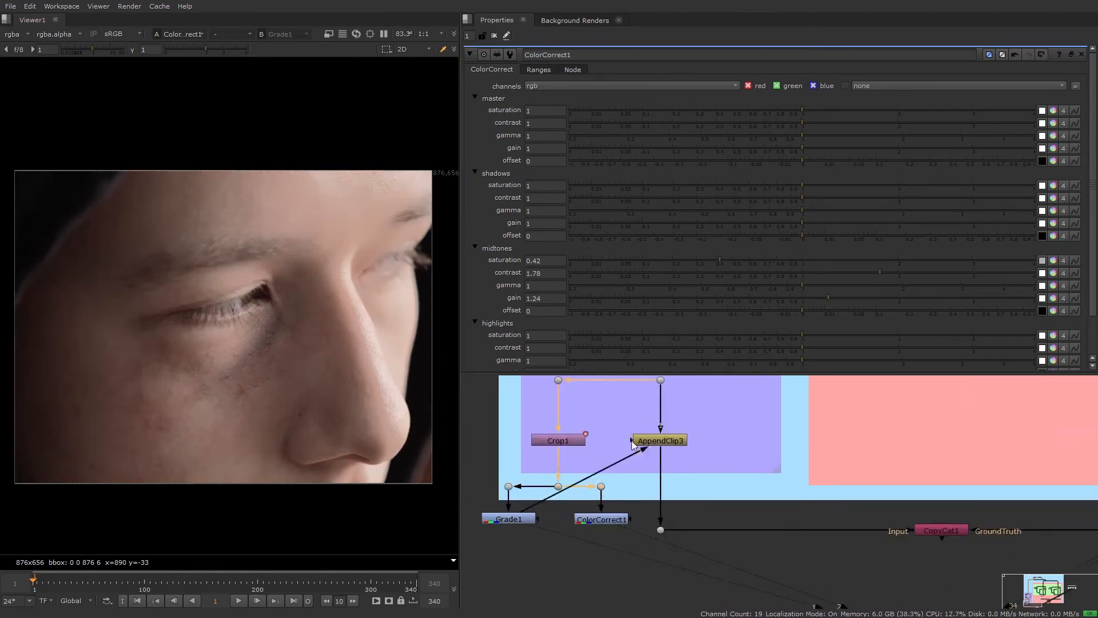
left_click_drag(630, 439, 615, 521)
- Move the Input stream's AppendClip node below Grade1 and ColorCorrect1, shifting its output dot and CopyCat1 down as well
scroll(625, 552, "down", 1)
left_click(661, 460)
left_click_drag(663, 463, 662, 512)
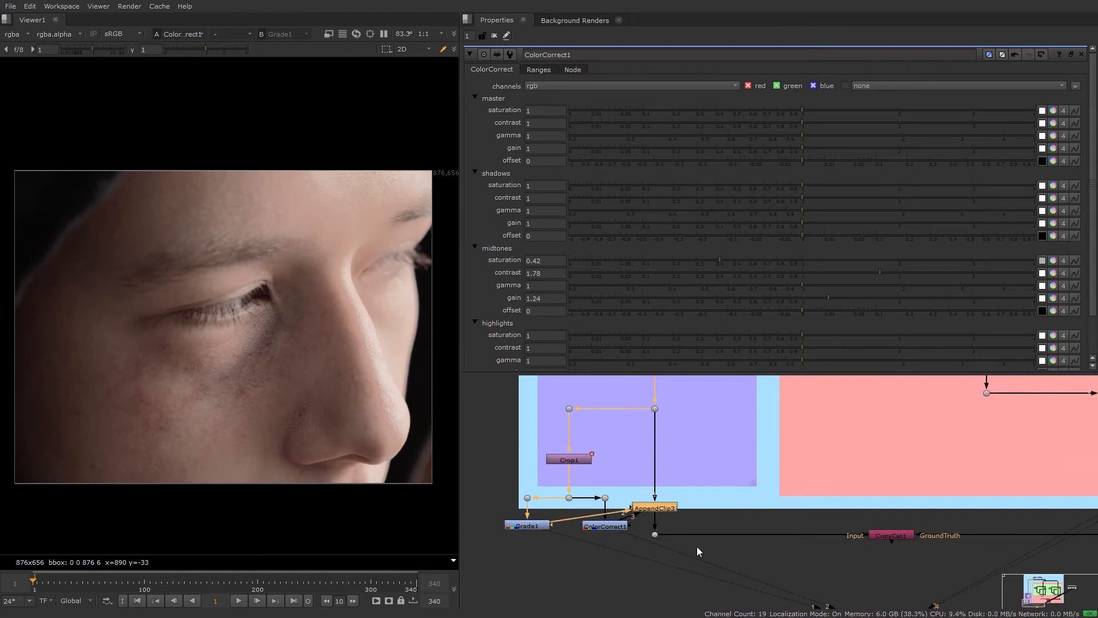
left_click_drag(919, 568, 666, 582)
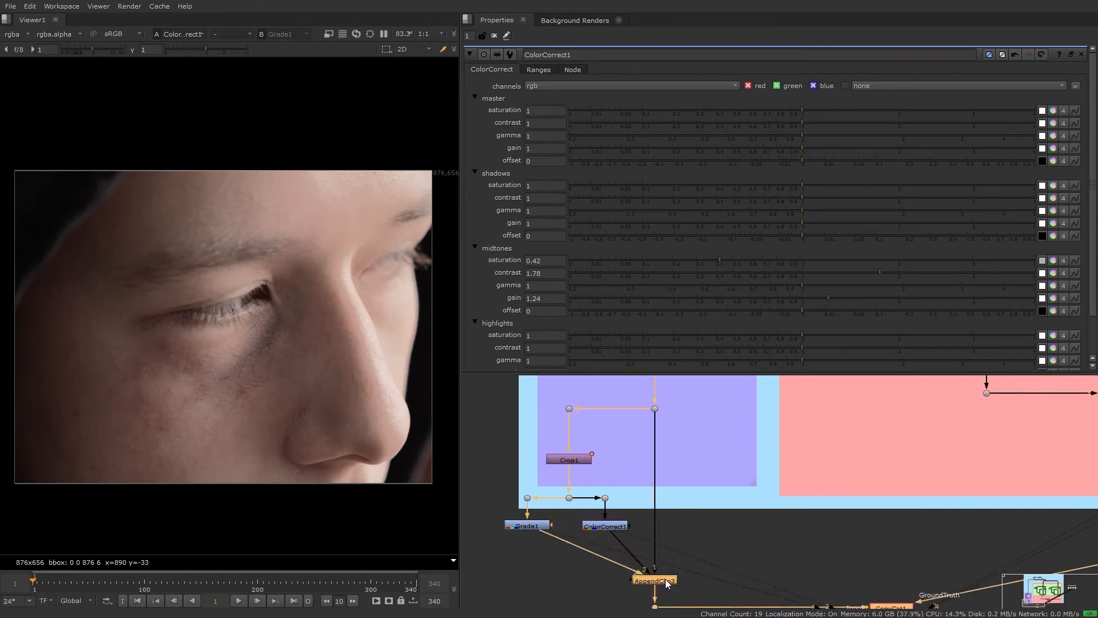
middle_click_drag(722, 517, 712, 437)
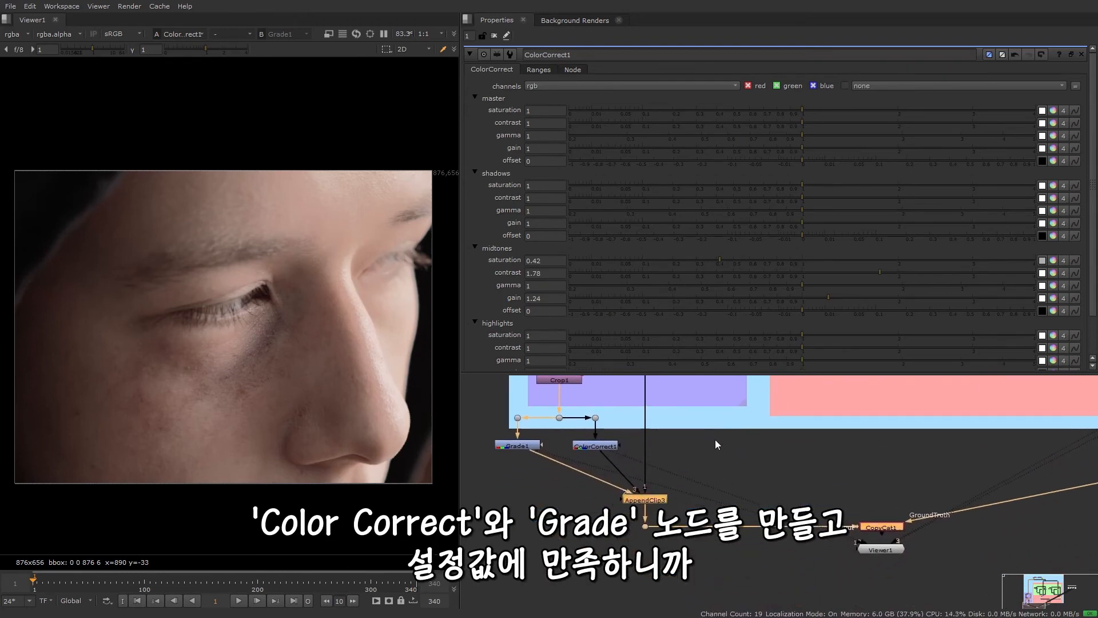
- Copy Grade1, ColorCorrect1 and their dots, and paste them under Crop2 in the ground-truth stream
left_click_drag(478, 402, 629, 460)
key("ctrl+c")
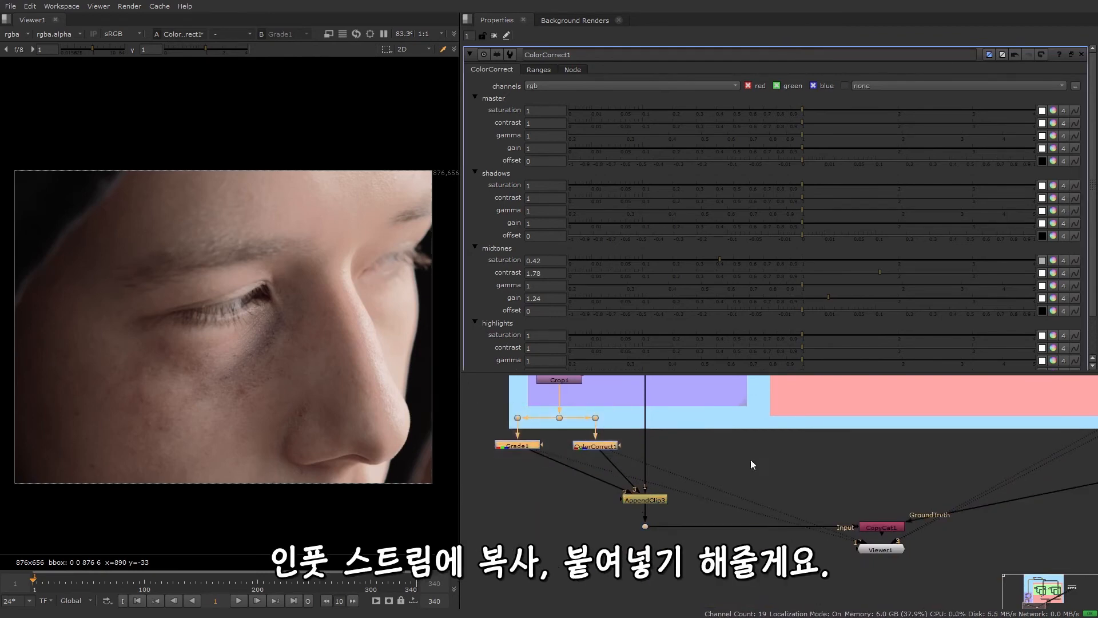
middle_click_drag(1075, 523, 815, 561)
left_click(766, 441)
key("ctrl+v")
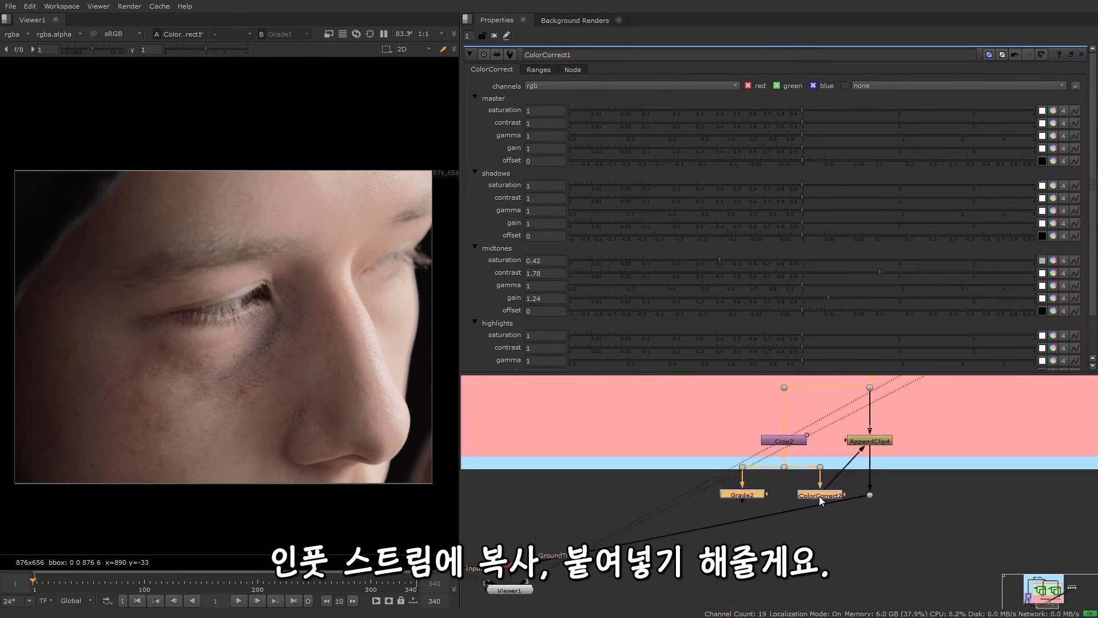
- Move AppendClip4 and its output dot below the pasted nodes, and connect Grade2 into AppendClip4
left_click_drag(870, 495, 874, 569)
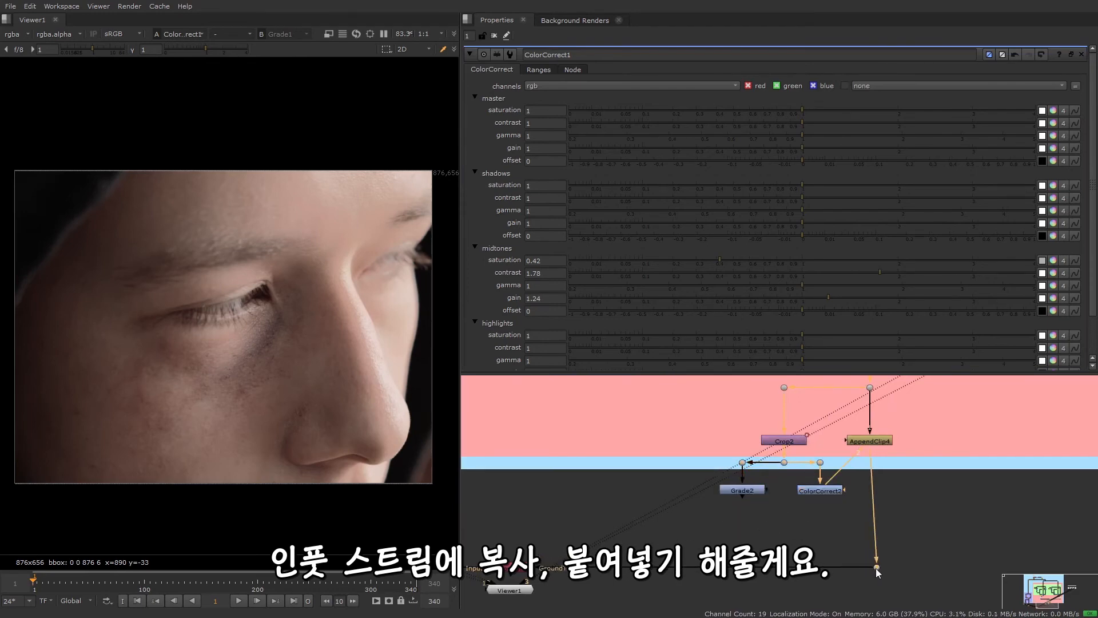
left_click_drag(870, 441, 757, 493)
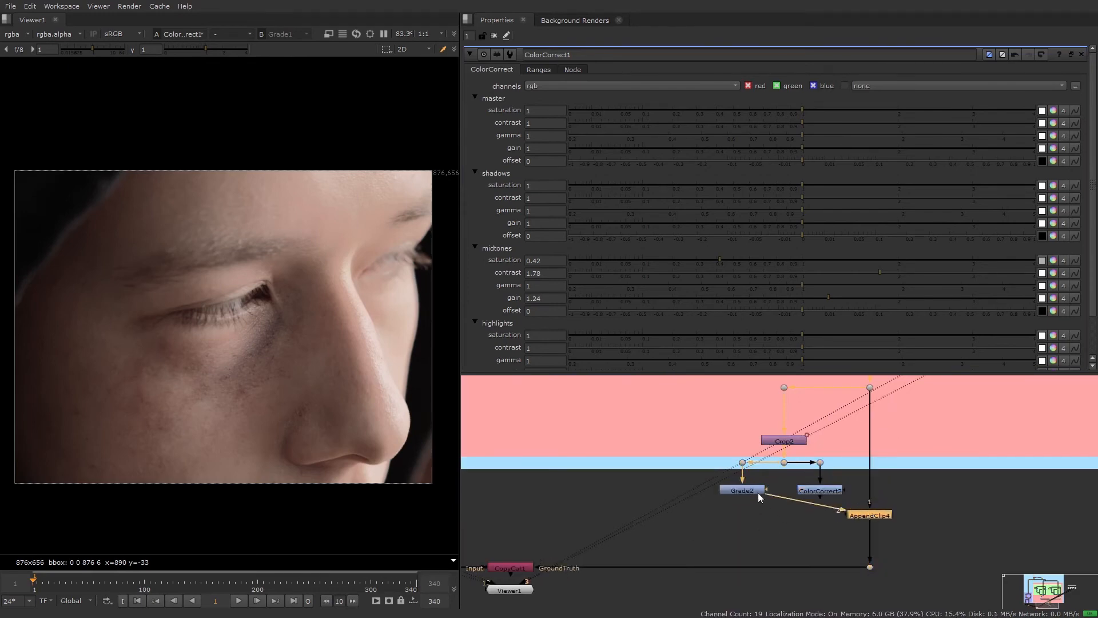
- Show the Input stream's AppendClip node on viewer input 1 and shorten the properties pane
middle_click_drag(729, 540, 804, 493)
left_click(681, 512)
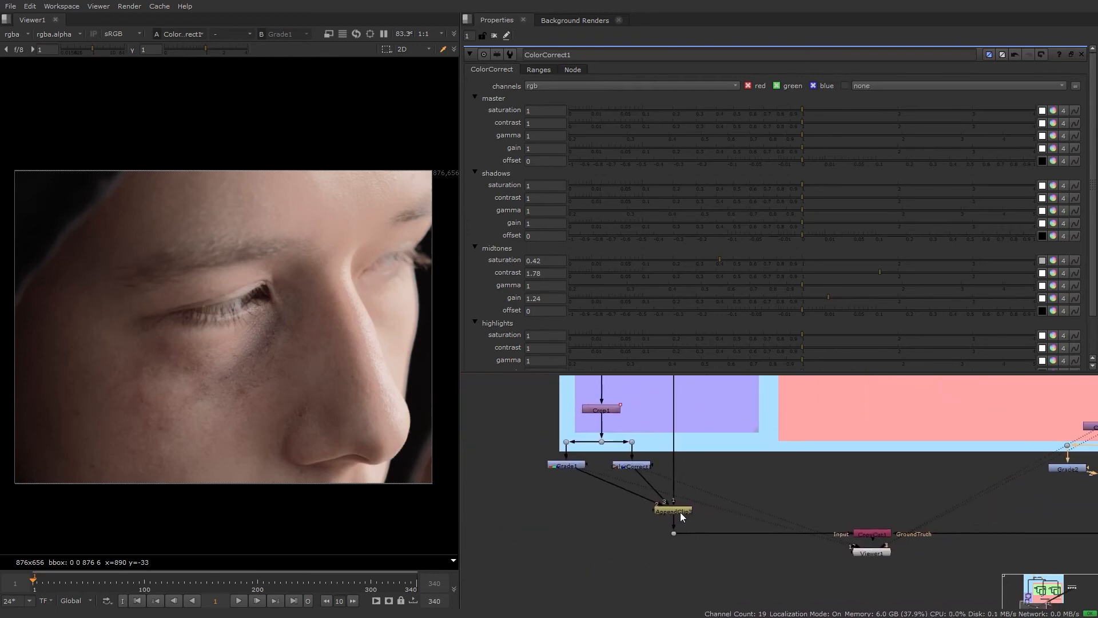
key("1")
left_click_drag(529, 372, 528, 299)
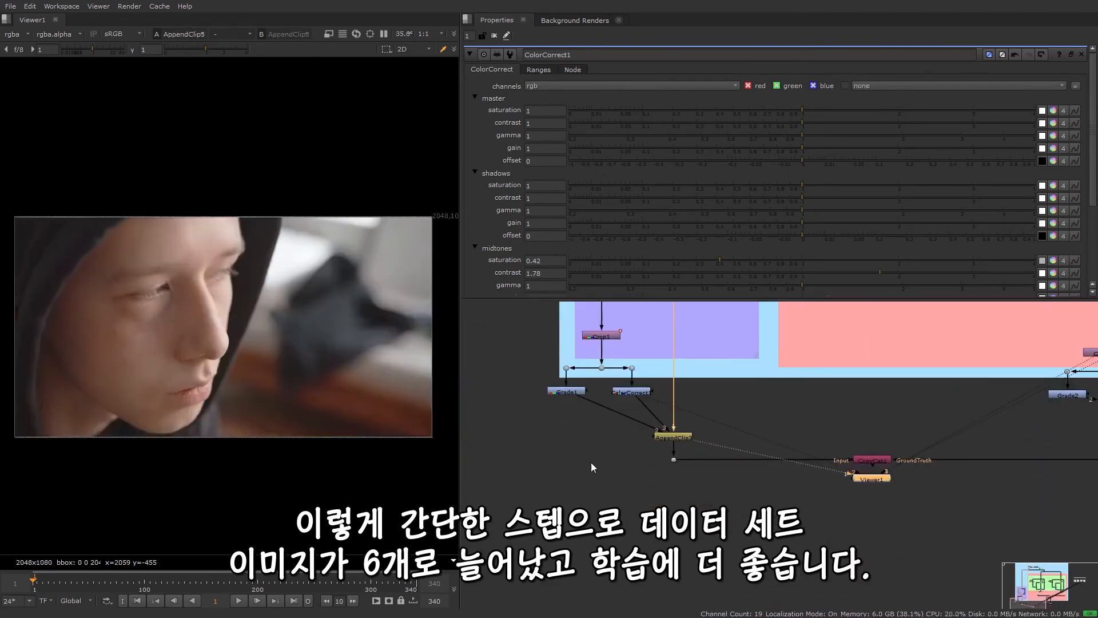
- Step frame by frame through the combined Input clip to review the original, cropped, graded and color-corrected images, returning to frame 1
left_click(257, 600)
left_click(258, 601)
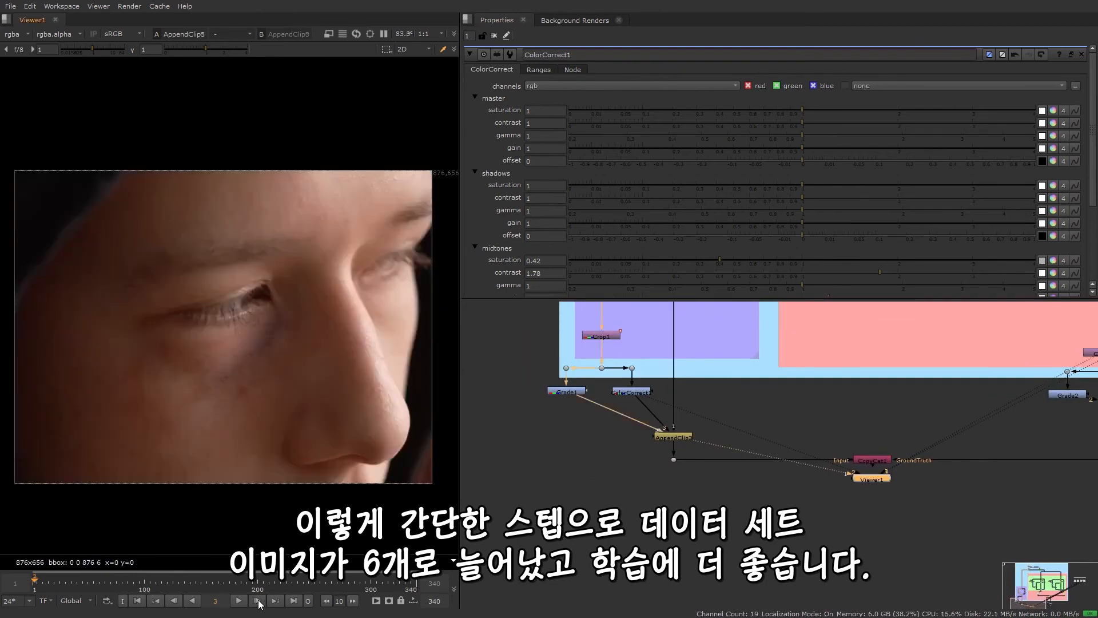
left_click(258, 601)
left_click(258, 601)
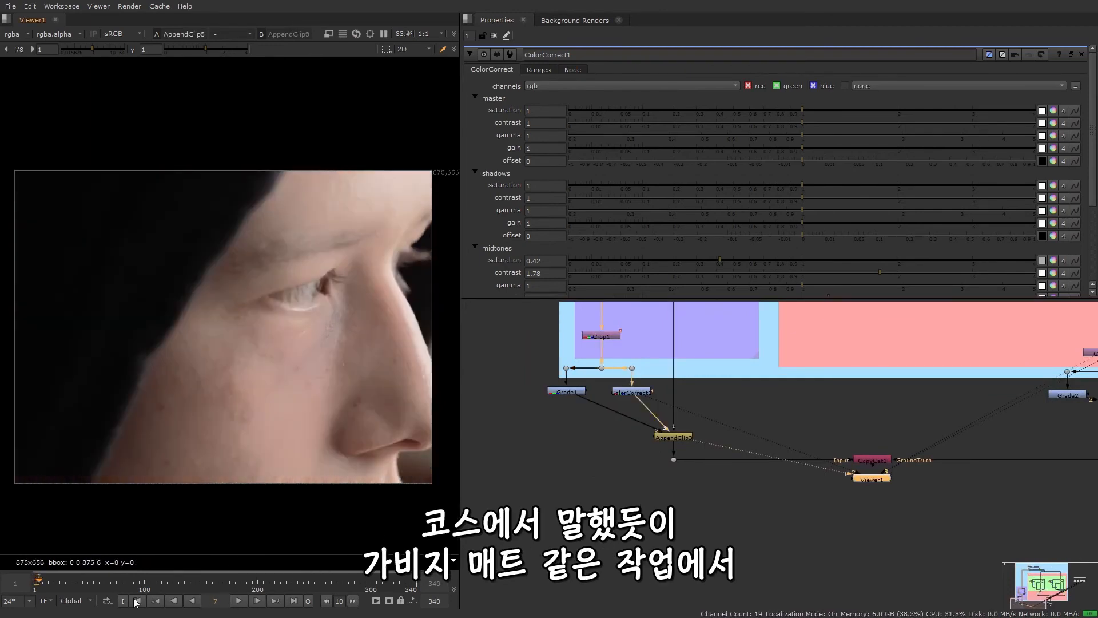
left_click(257, 600)
left_click(257, 600)
left_click(258, 600)
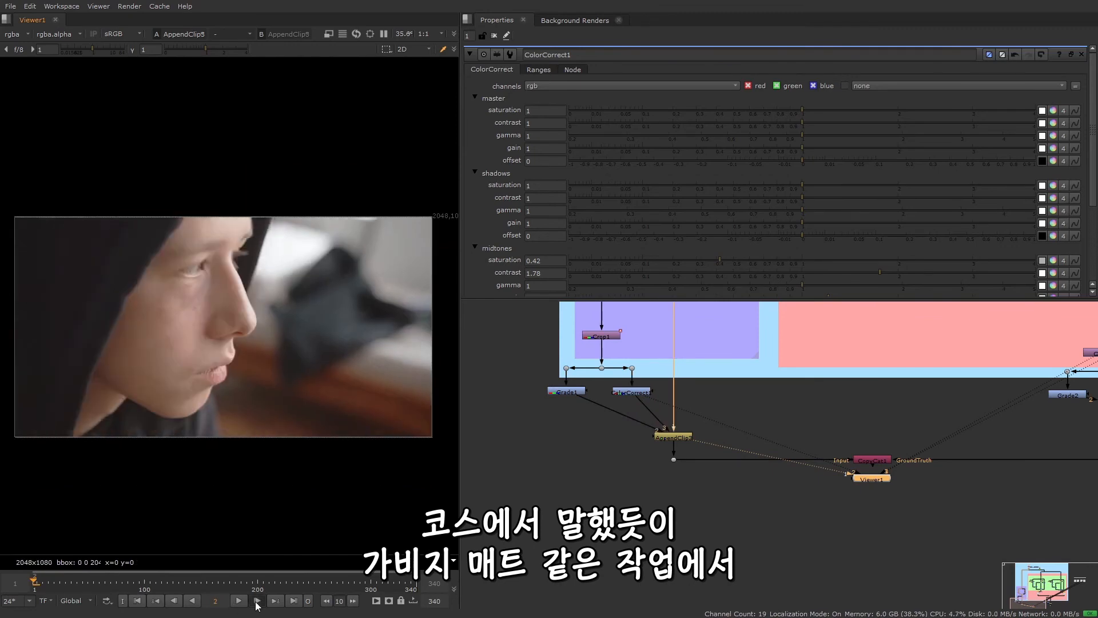
left_click(258, 601)
left_click(257, 600)
left_click(258, 600)
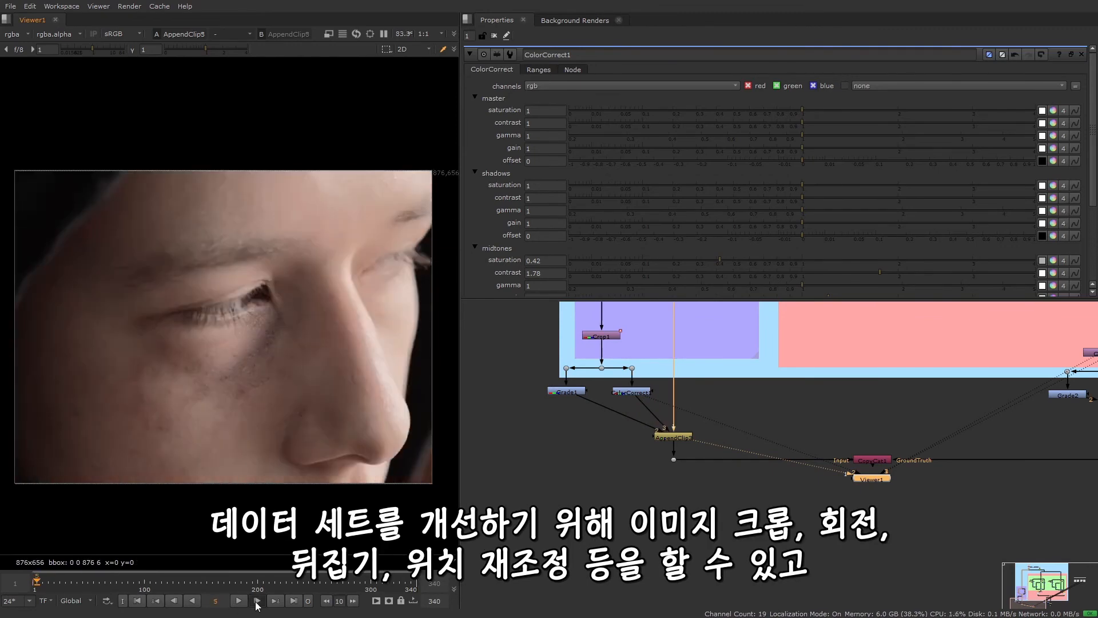
left_click(137, 600)
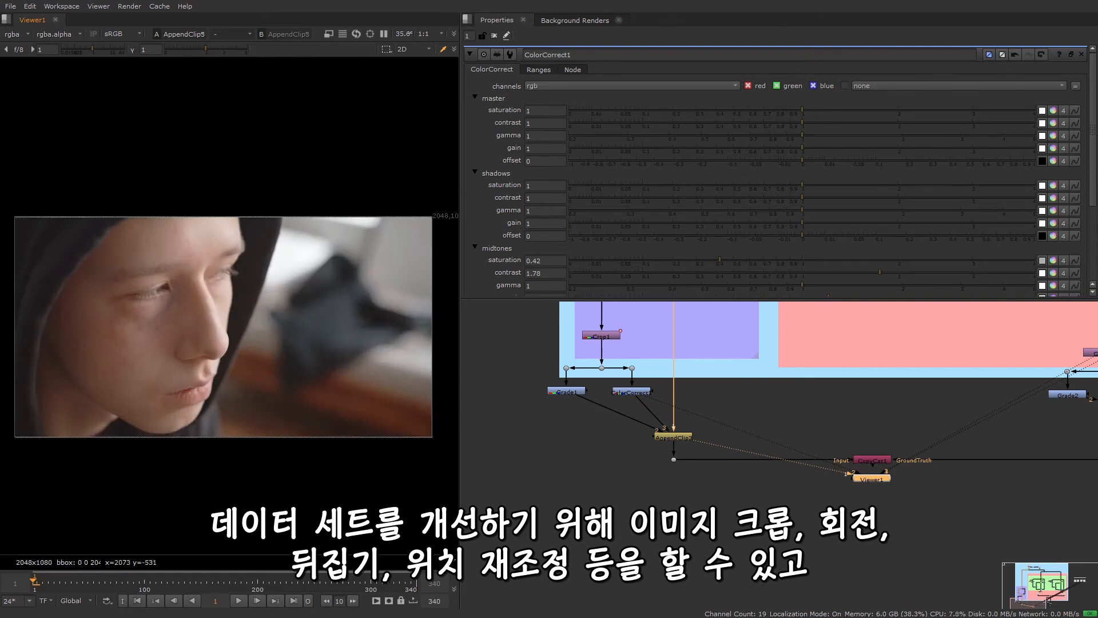
scroll(705, 480, "down", 3)
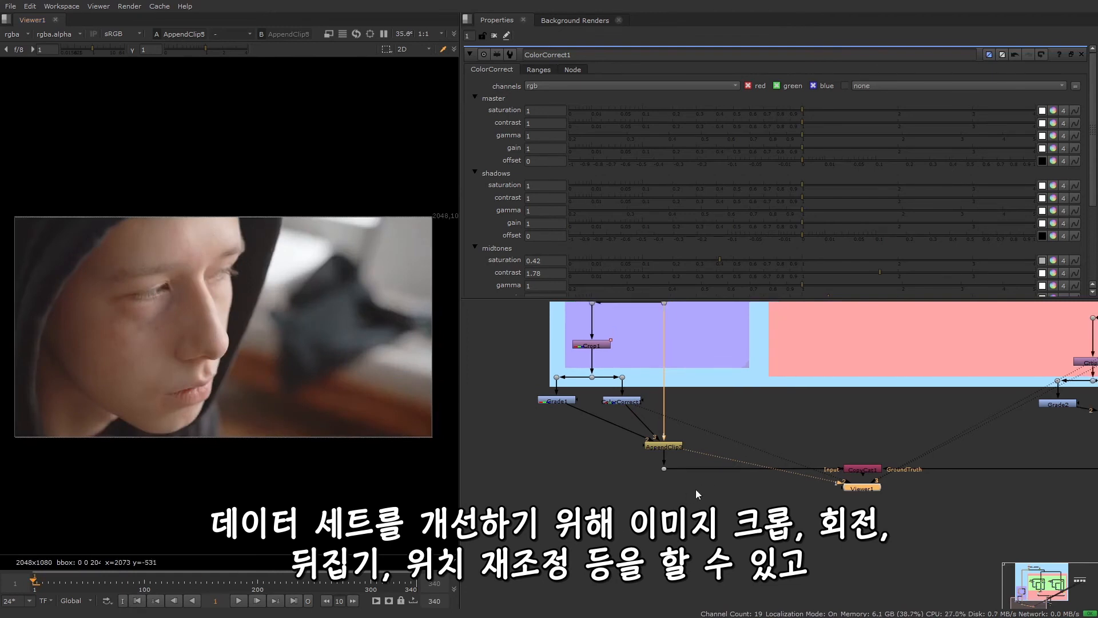
- Show the ground-truth AppendClip4 in the viewer and review its original, cropped, graded and color-corrected frames, returning to frame 1
middle_click_drag(690, 507, 617, 537)
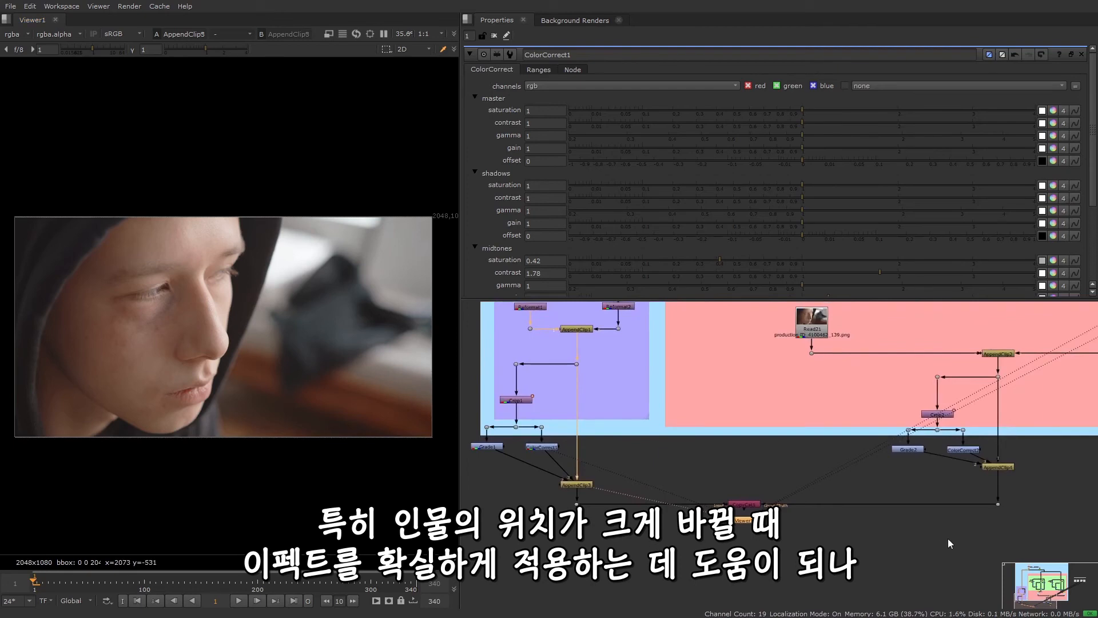
key("1")
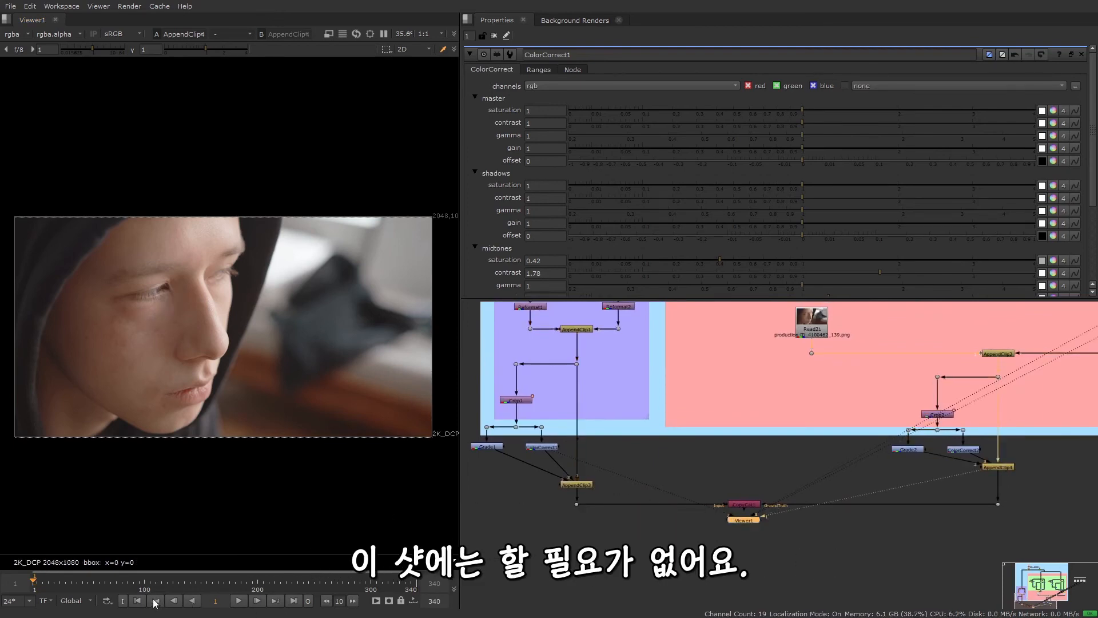
left_click(257, 601)
left_click(258, 601)
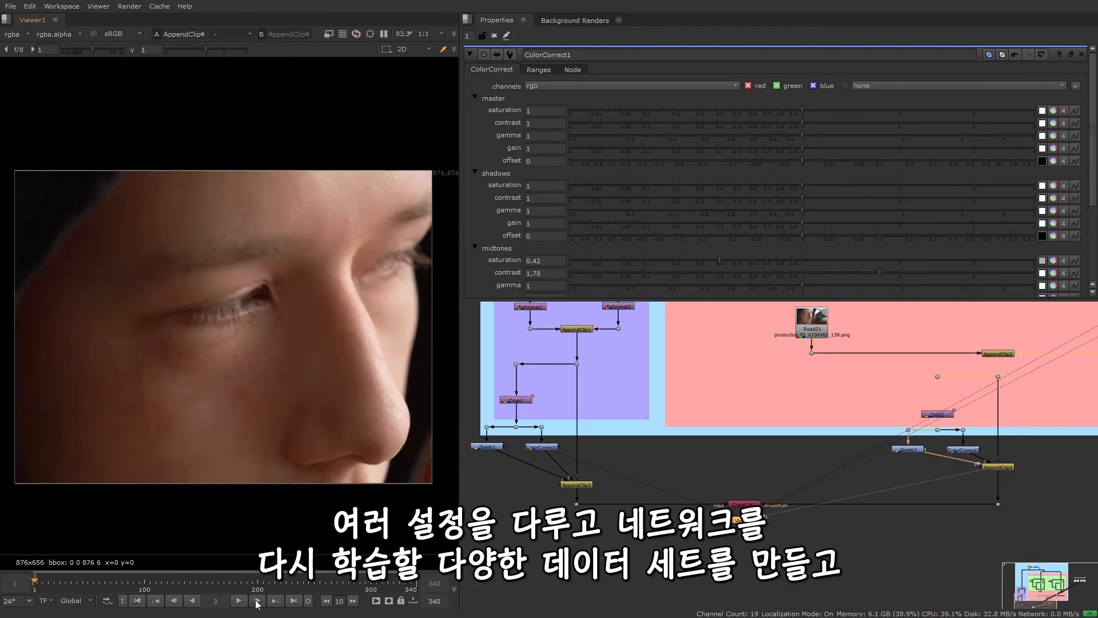
left_click(257, 600)
left_click(258, 601)
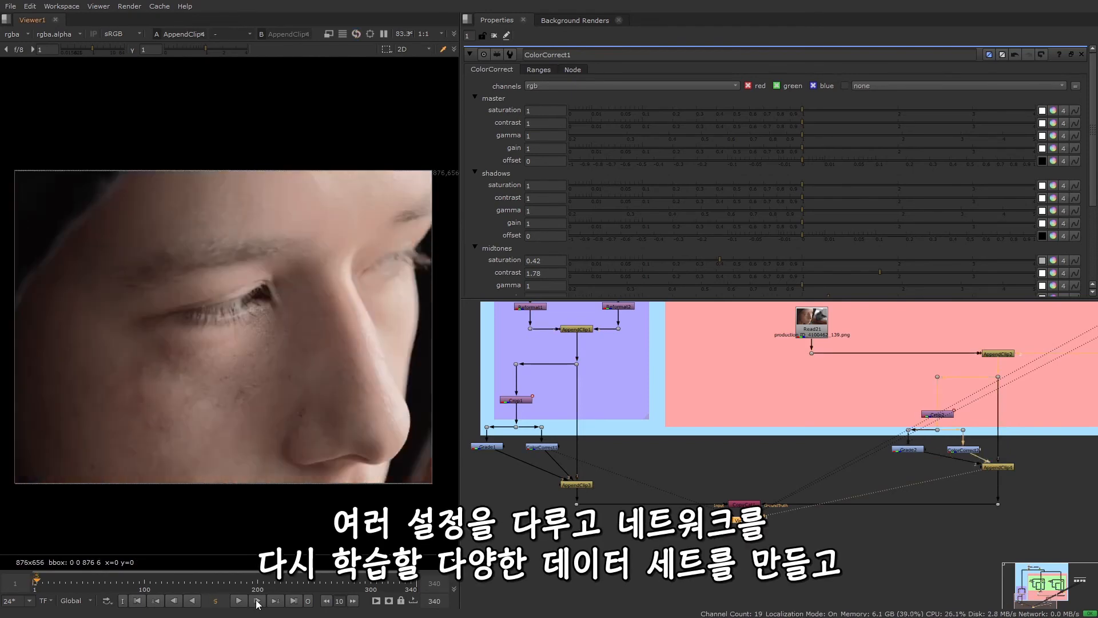
left_click(258, 600)
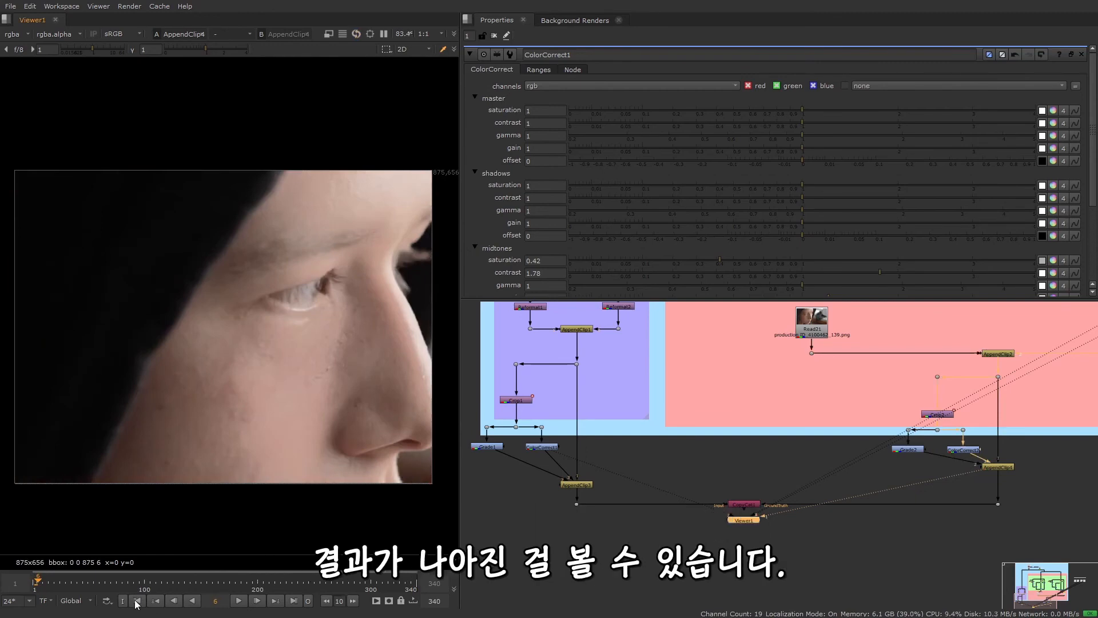
left_click(137, 600)
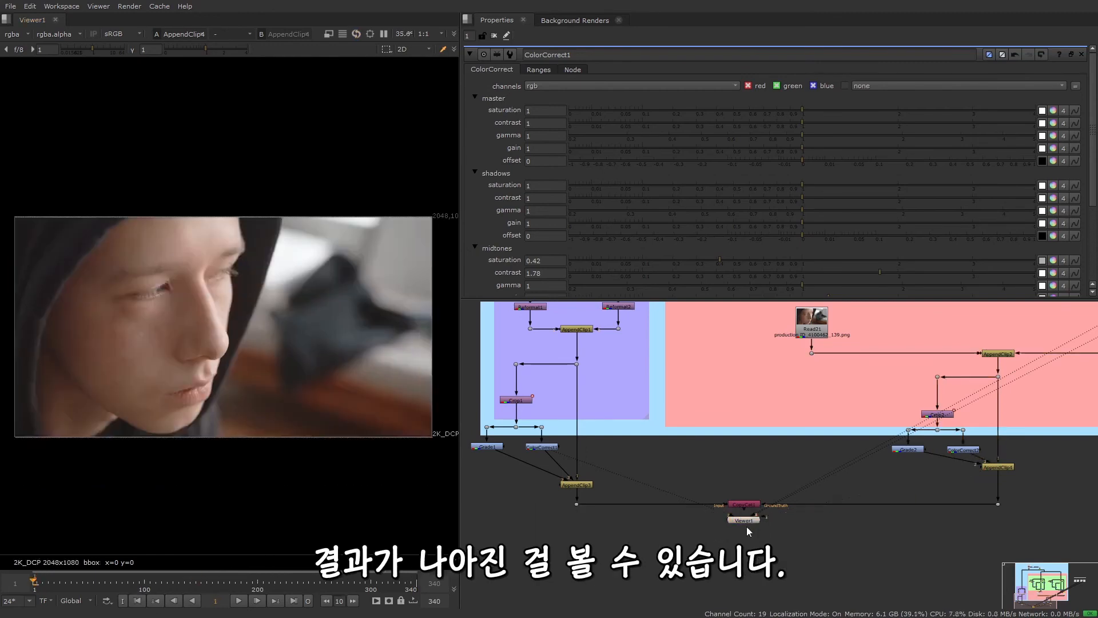
- Move the Viewer node down, clear of CopyCat1, and open CopyCat1's properties
left_click_drag(745, 521, 745, 564)
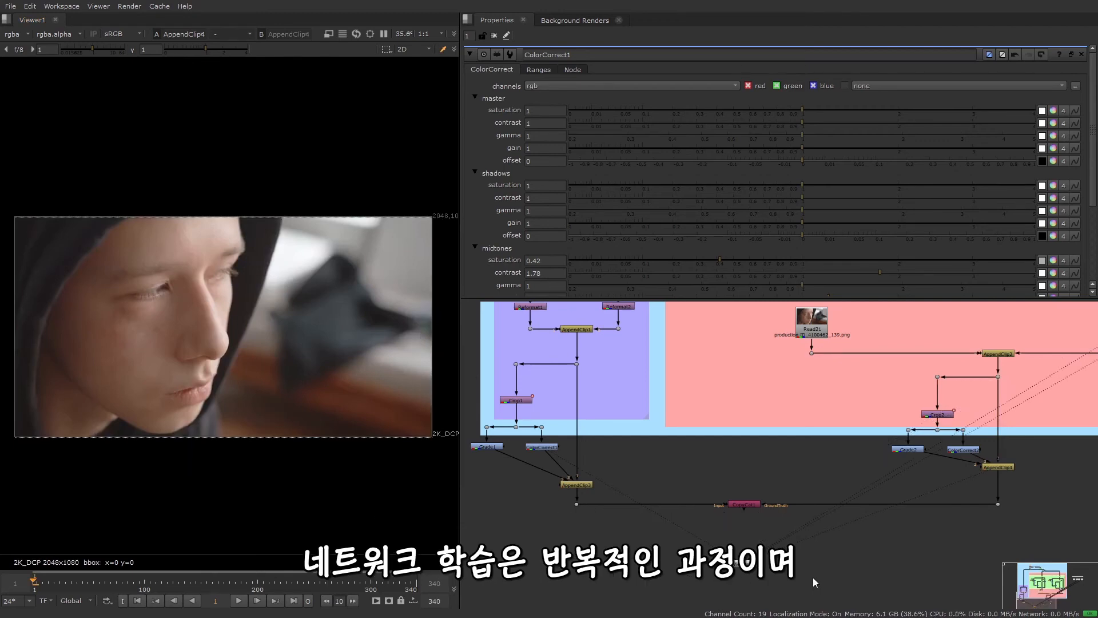
double_click(748, 504)
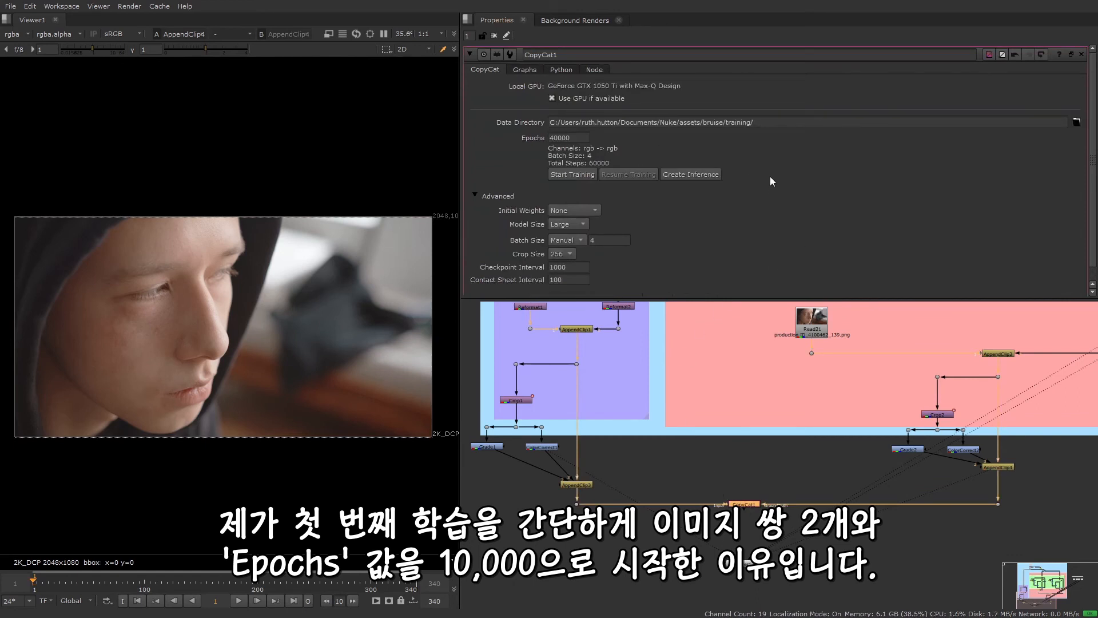
left_click(781, 476)
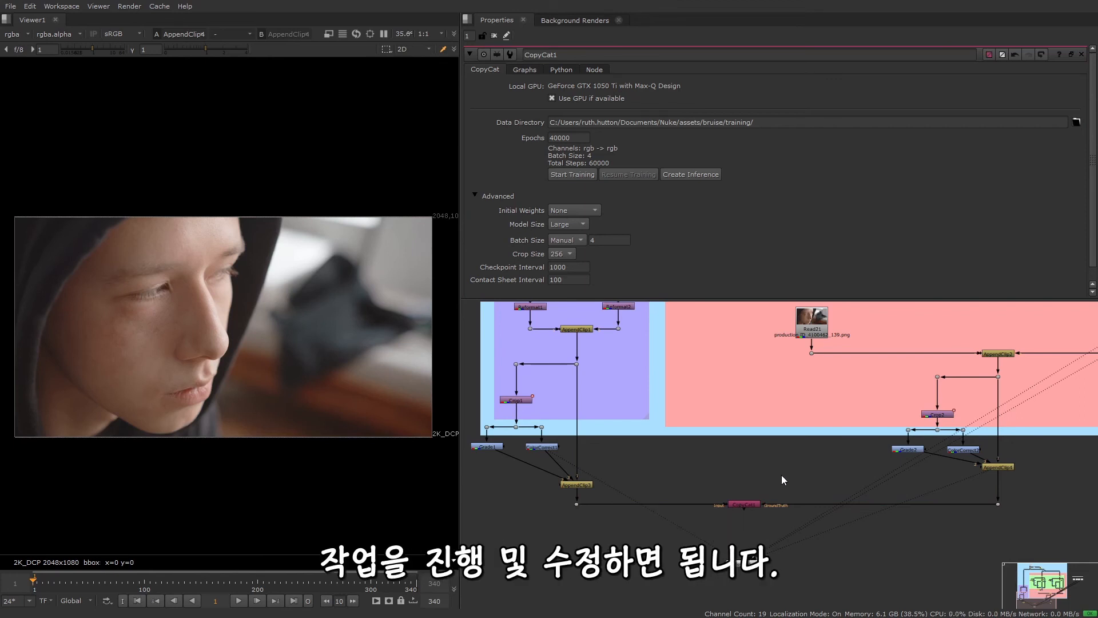
- Start training the CopyCat1 network on the expanded dataset, then cancel the run
left_click(749, 504)
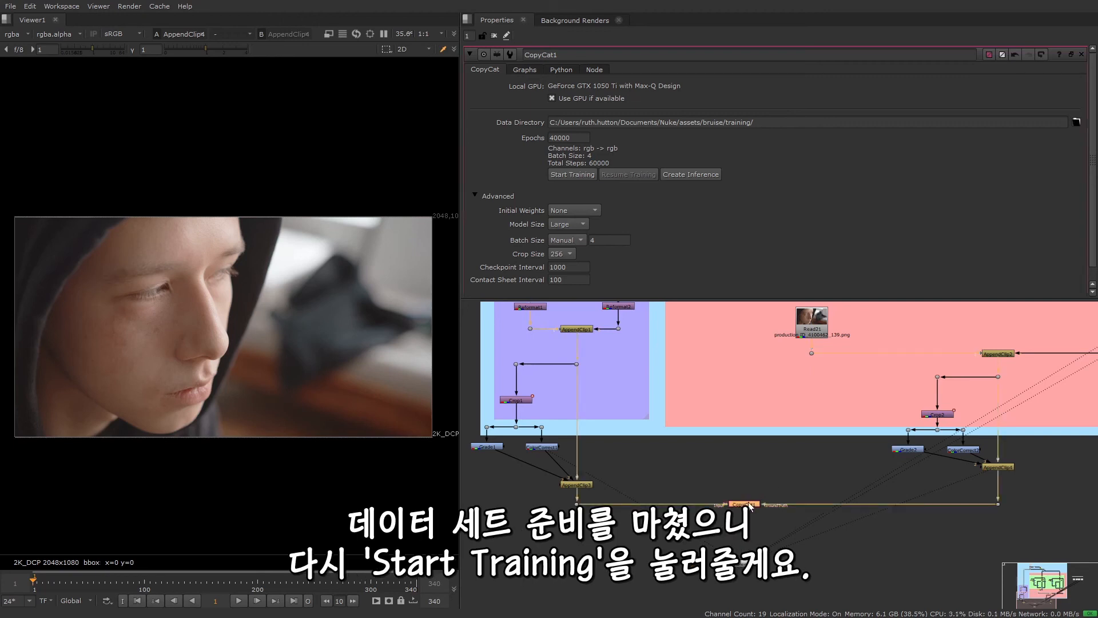
left_click(588, 179)
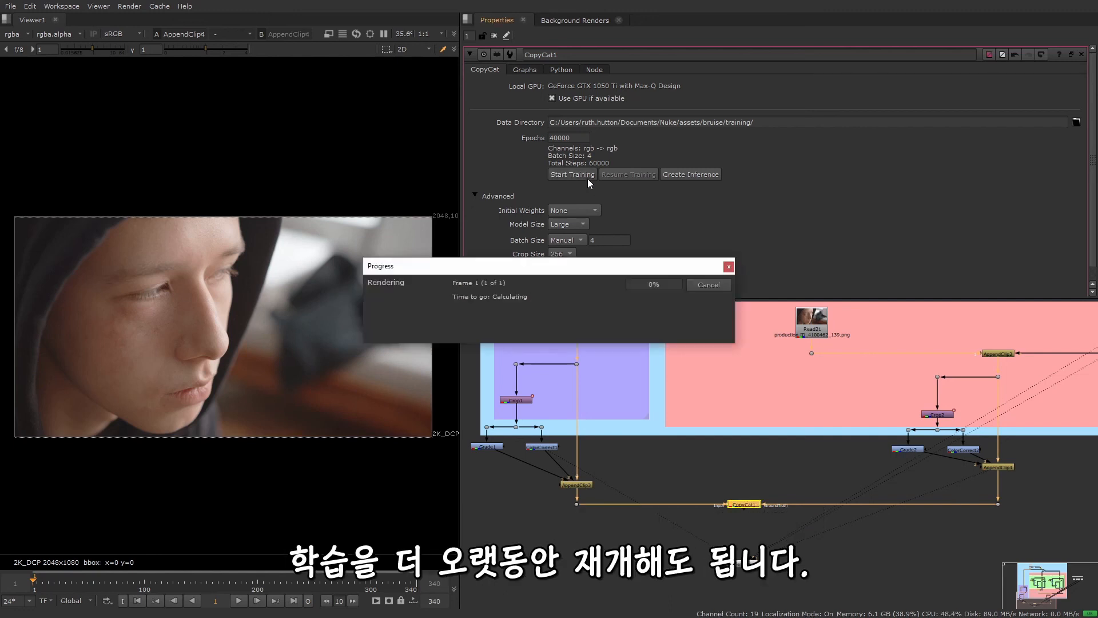
left_click(709, 284)
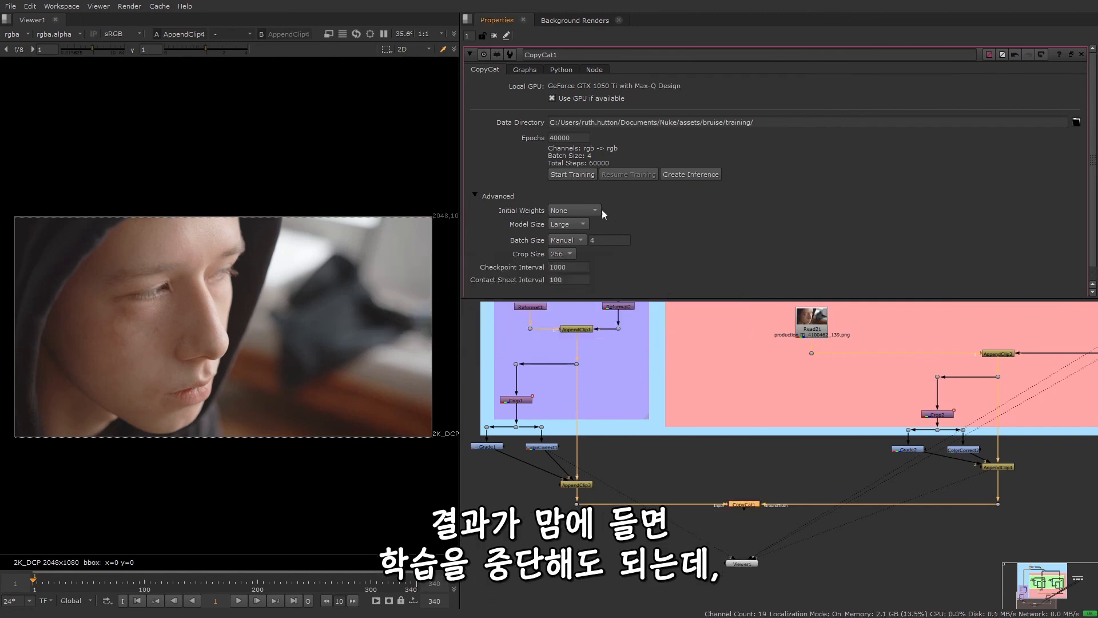
- Set CopyCat1's batch size to 6 and start the training
double_click(591, 240)
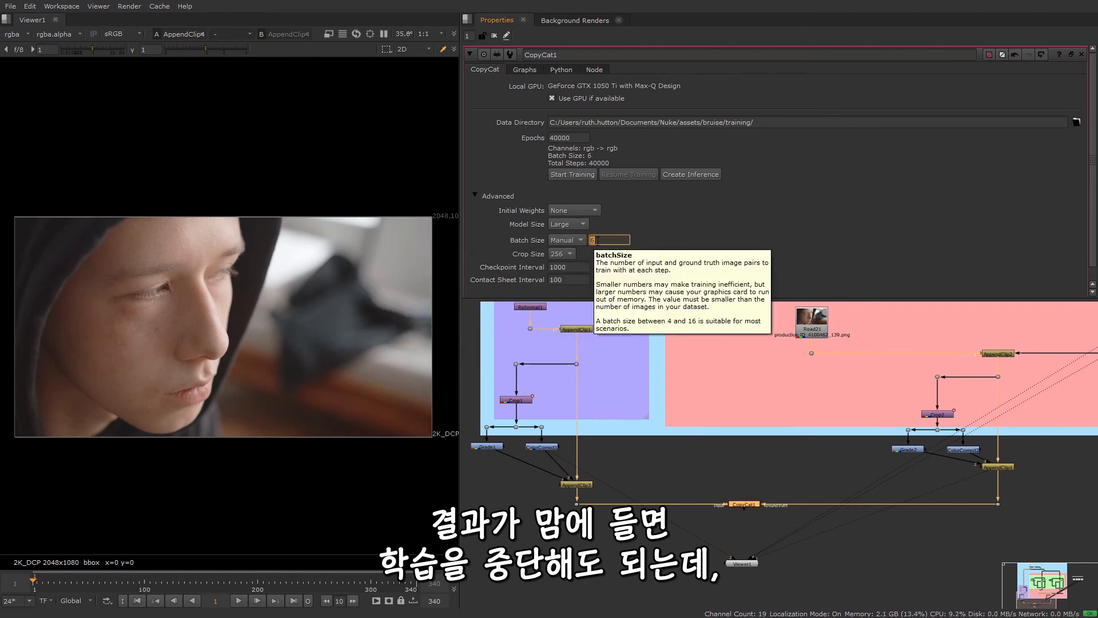
type("6")
key("Return")
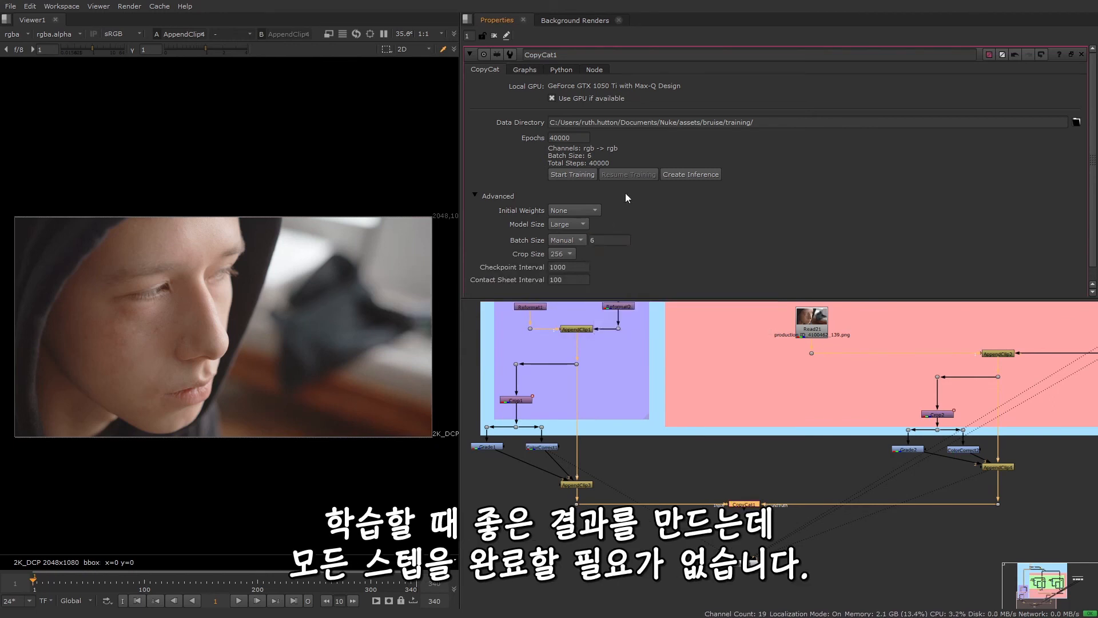
left_click(588, 175)
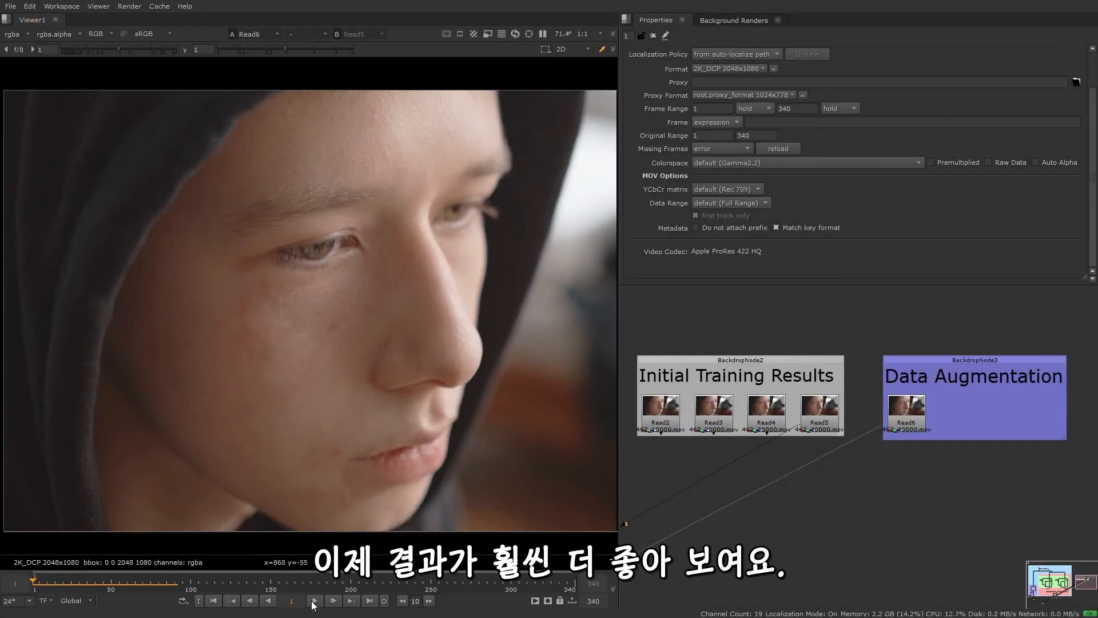
- Play the Data Augmentation result, Read6, stop it, and scrub back to frame 22
left_click(313, 602)
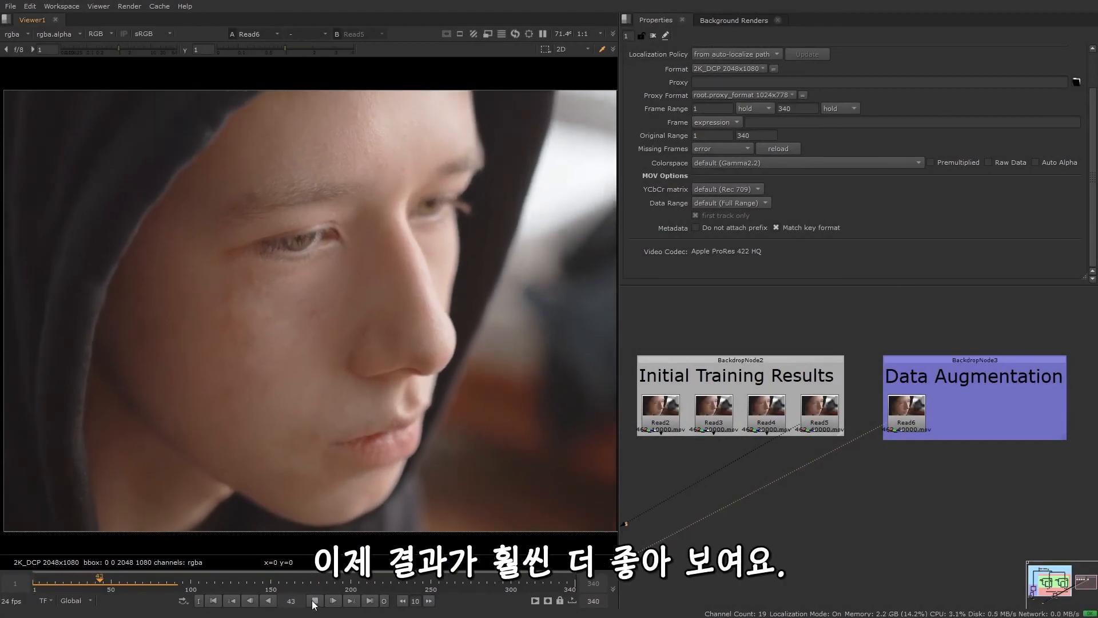
left_click(314, 601)
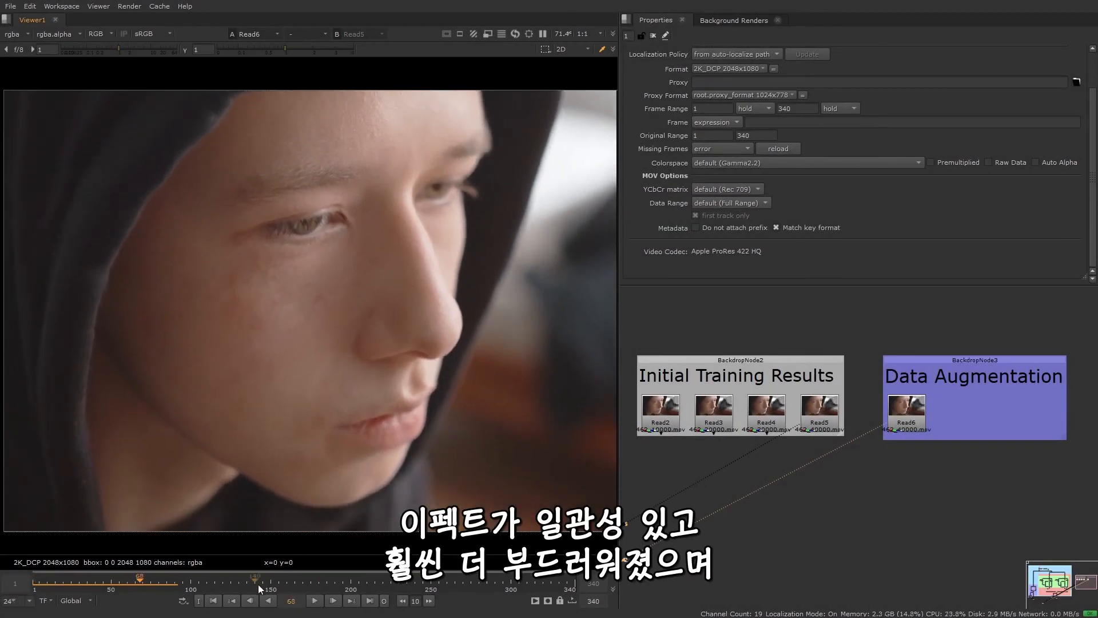
left_click_drag(163, 581, 67, 581)
- Compare the bruise area in the initial training result Read5 with the augmented result Read6 in close-up, ending on Read6
key("1")
scroll(322, 256, "up", 2)
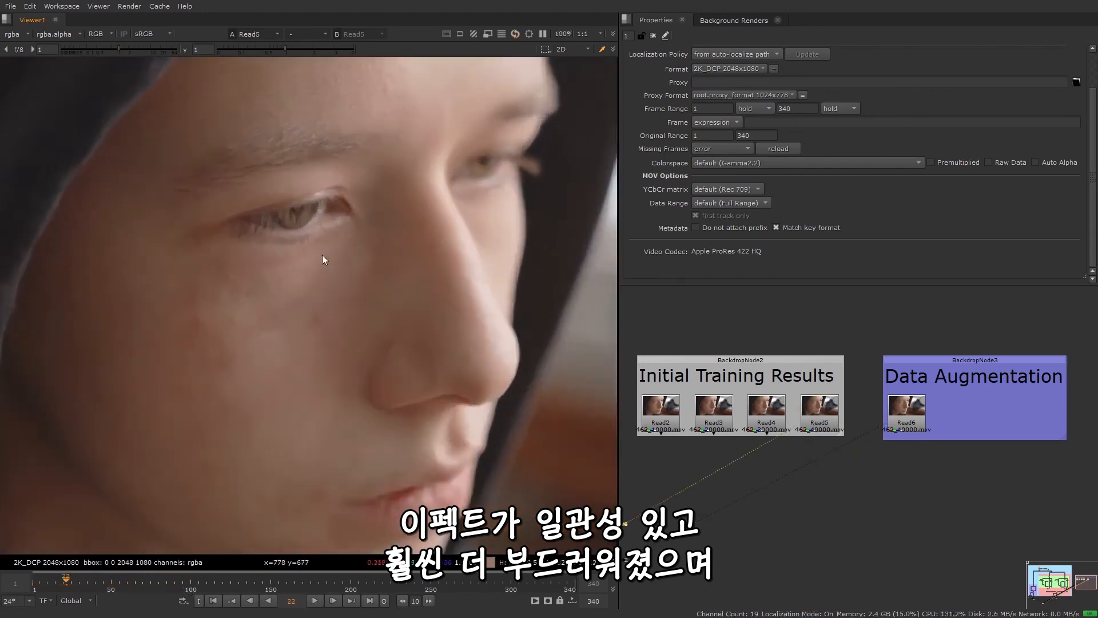
scroll(322, 255, "up", 1)
key("2")
key("1")
key("2")
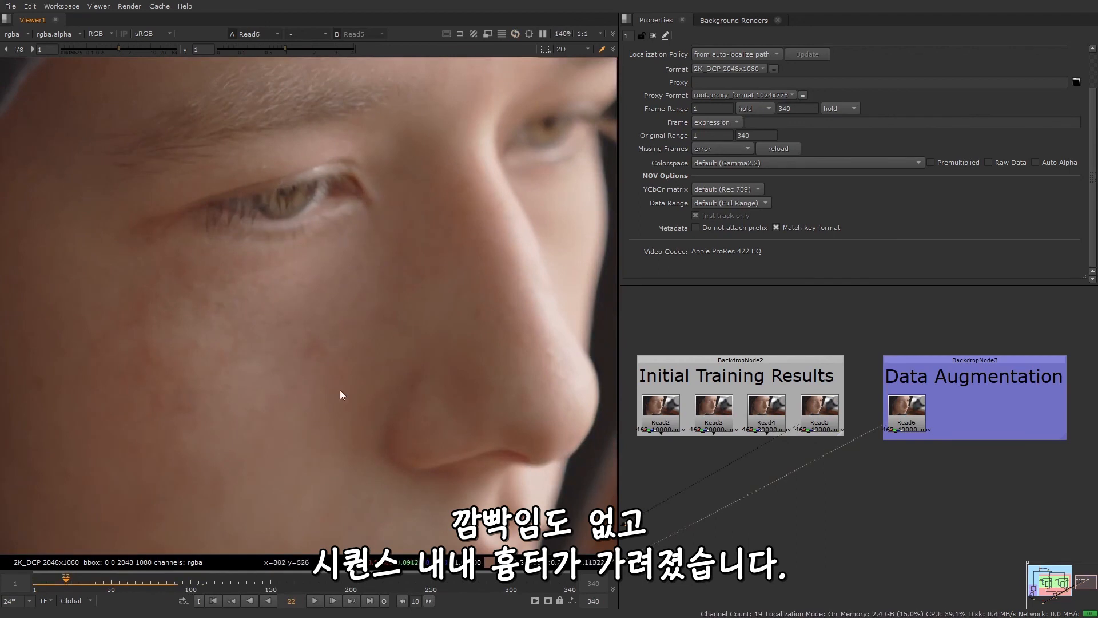
- Play Read6 onward from frame 22 to check the bruise removal, first in close-up and then across the whole face
left_click(316, 602)
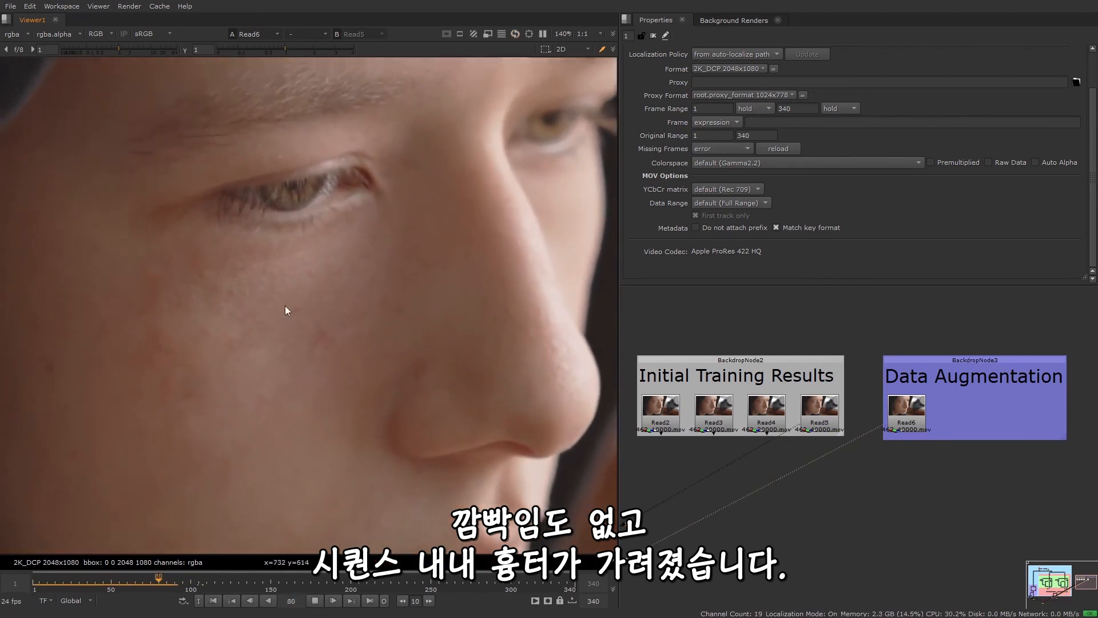
scroll(442, 372, "down", 3)
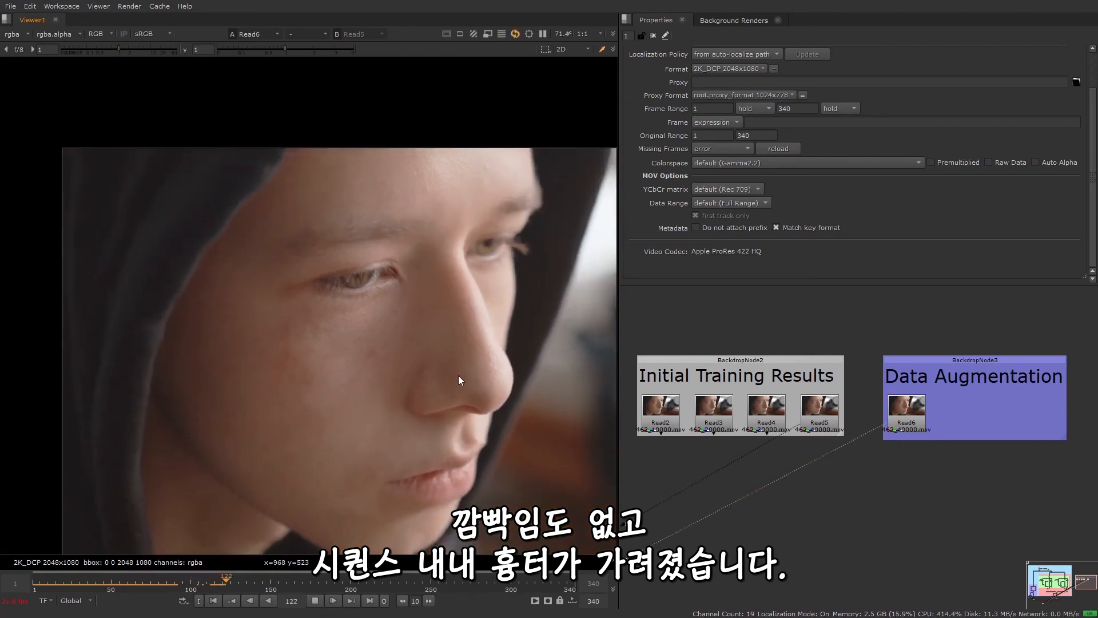
middle_click_drag(458, 375, 381, 347)
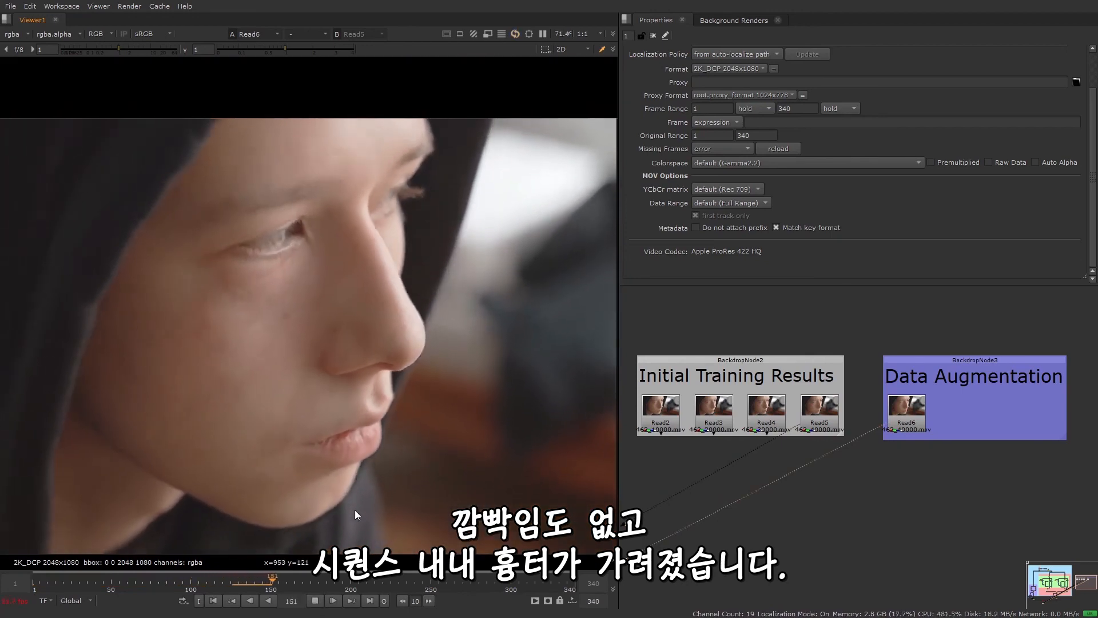